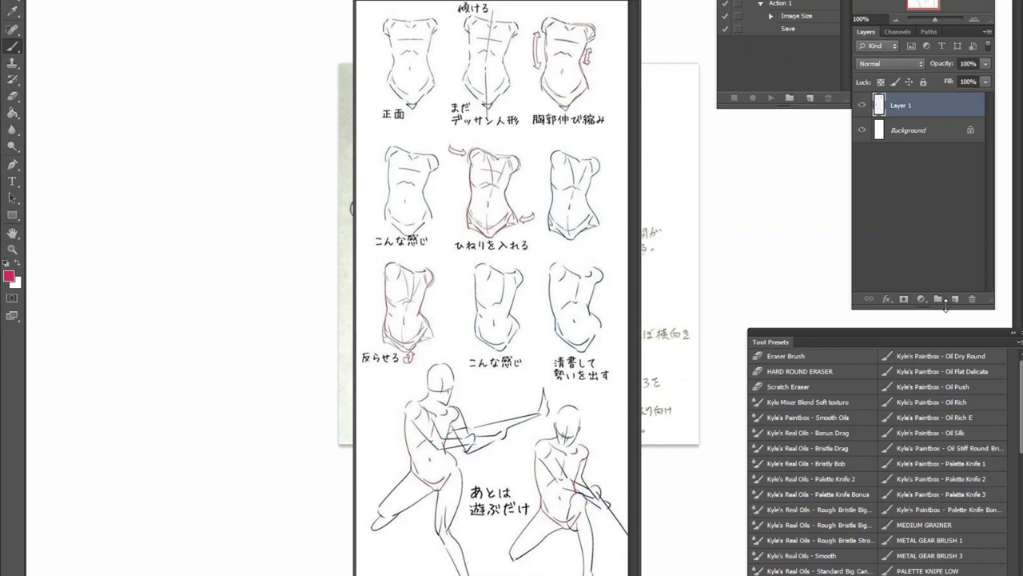
On a new layer, paint red arrows along the tilted torso's axis and ovals around the front-view torso's rib cage and pelvis
left_click(952, 297)
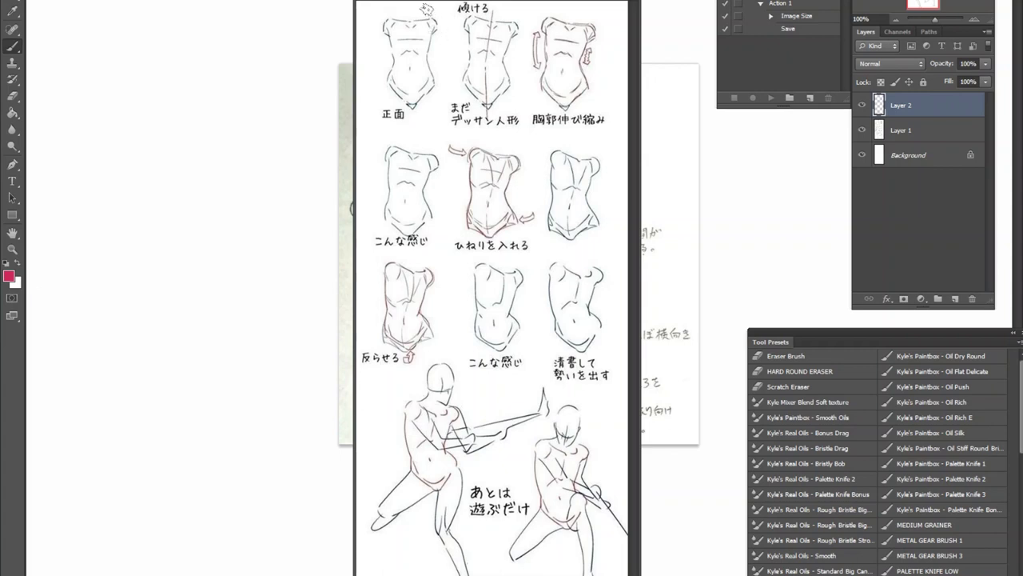
mouse_move(398, 12)
left_mouse_down()
mouse_move(455, 83)
mouse_move(404, 5)
left_mouse_up()
key("ctrl+z")
mouse_move(497, 4)
left_mouse_down()
mouse_move(485, 58)
mouse_move(495, 6)
left_mouse_up()
mouse_move(487, 72)
left_mouse_down()
mouse_move(484, 109)
mouse_move(488, 85)
left_mouse_up()
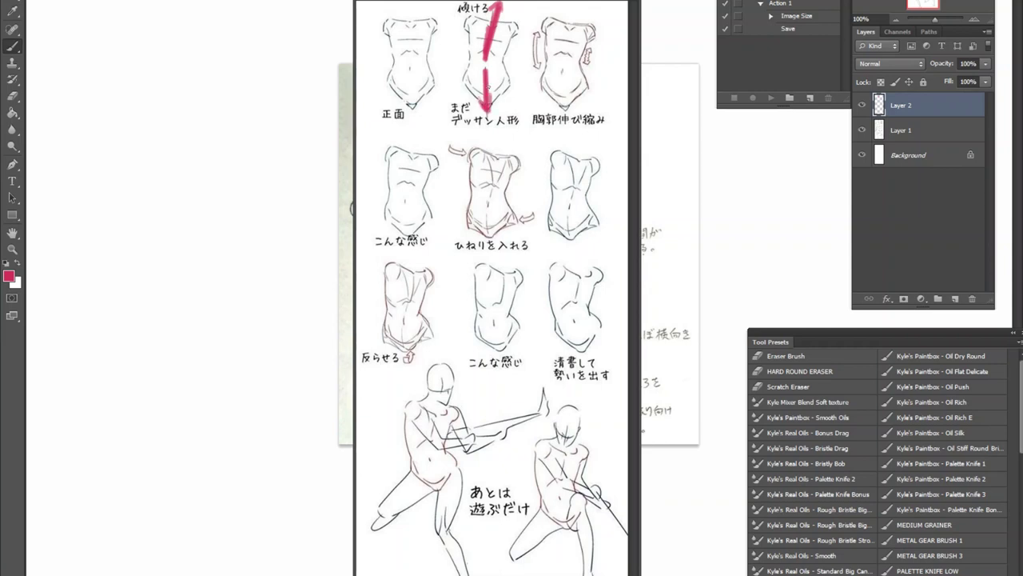
mouse_move(412, 14)
left_mouse_down()
mouse_move(400, 57)
mouse_move(424, 25)
mouse_move(418, 18)
mouse_move(418, 59)
mouse_move(400, 100)
mouse_move(432, 80)
left_mouse_up()
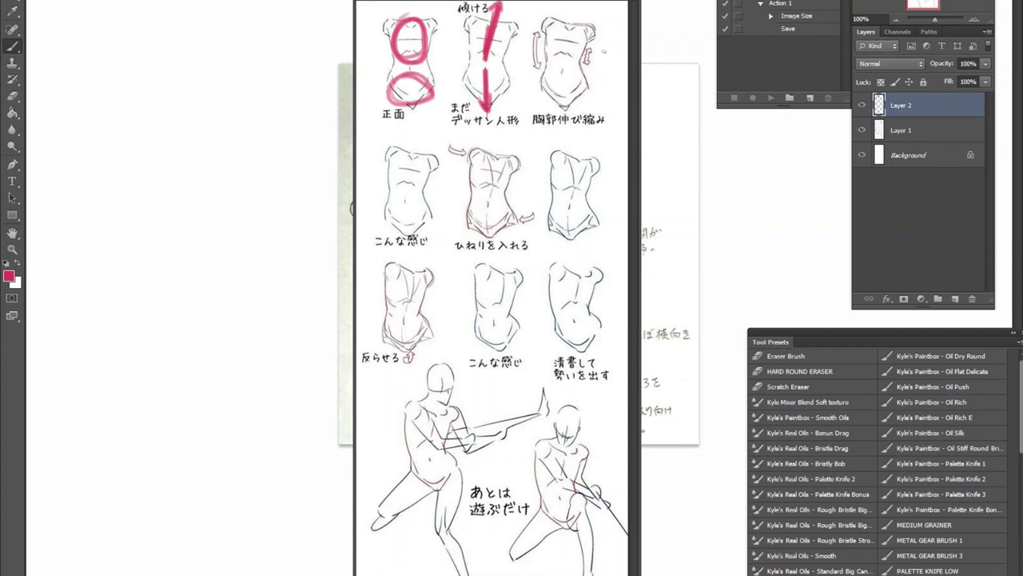
Mark the third torso in the upper row with a stretch arrow, compression arrows on the opposite side, and curved arrows at shoulders and hips
mouse_move(614, 31)
left_mouse_down()
mouse_move(588, 63)
mouse_move(597, 58)
mouse_move(590, 63)
mouse_move(620, 103)
left_mouse_up()
mouse_move(598, 74)
left_mouse_down()
mouse_move(620, 102)
mouse_move(602, 76)
left_mouse_up()
mouse_move(532, 24)
left_mouse_down()
mouse_move(523, 80)
mouse_move(534, 35)
left_mouse_up()
mouse_move(517, 71)
left_mouse_down()
mouse_move(524, 91)
mouse_move(528, 71)
mouse_move(525, 89)
left_mouse_up()
left_click_drag(524, 72, 527, 80)
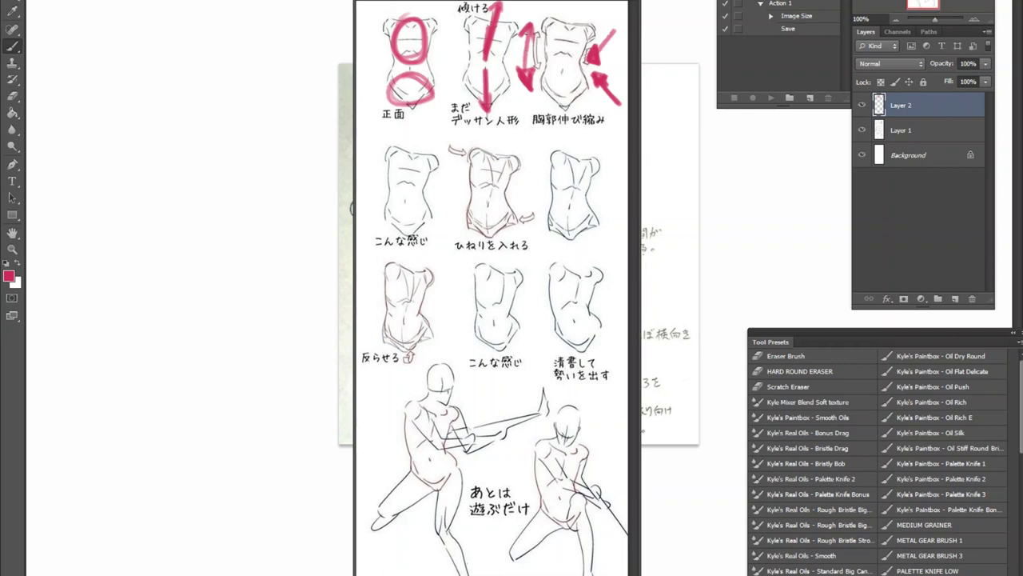
left_click_drag(521, 41, 532, 31)
mouse_move(554, 22)
left_mouse_down()
mouse_move(587, 17)
mouse_move(590, 27)
left_mouse_up()
mouse_move(549, 105)
left_mouse_down()
mouse_move(588, 84)
mouse_move(582, 56)
mouse_move(578, 65)
mouse_move(586, 50)
left_mouse_up()
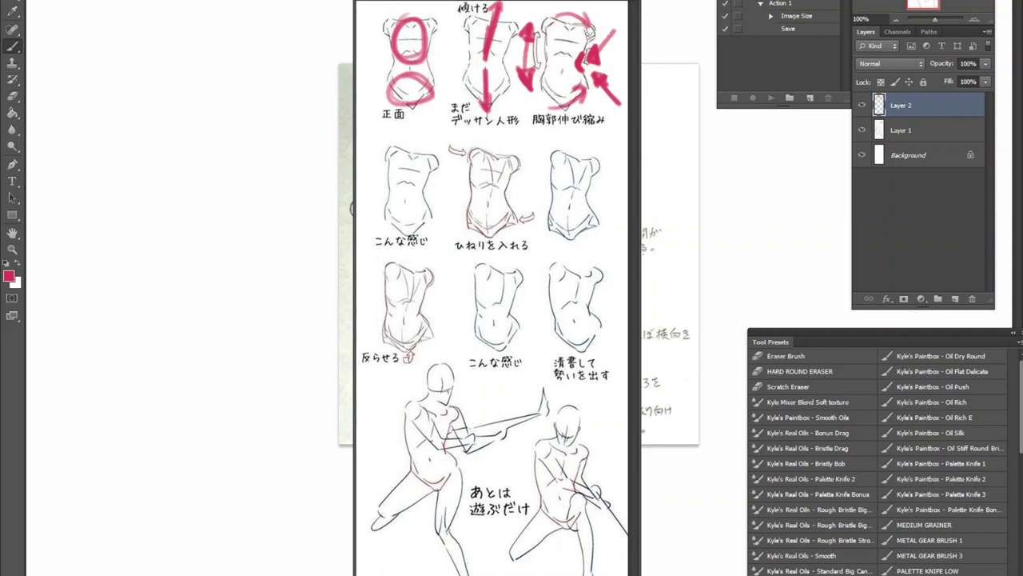
Paint an arrow at the shoulder of the twisted torso in the second row and an S-curve down its centre
mouse_move(452, 150)
left_mouse_down()
mouse_move(506, 160)
mouse_move(495, 186)
mouse_move(469, 153)
left_mouse_up()
key("ctrl+z")
mouse_move(459, 160)
left_mouse_down()
mouse_move(468, 155)
mouse_move(491, 192)
mouse_move(484, 237)
mouse_move(496, 148)
mouse_move(485, 243)
left_mouse_up()
left_click_drag(496, 147, 481, 208)
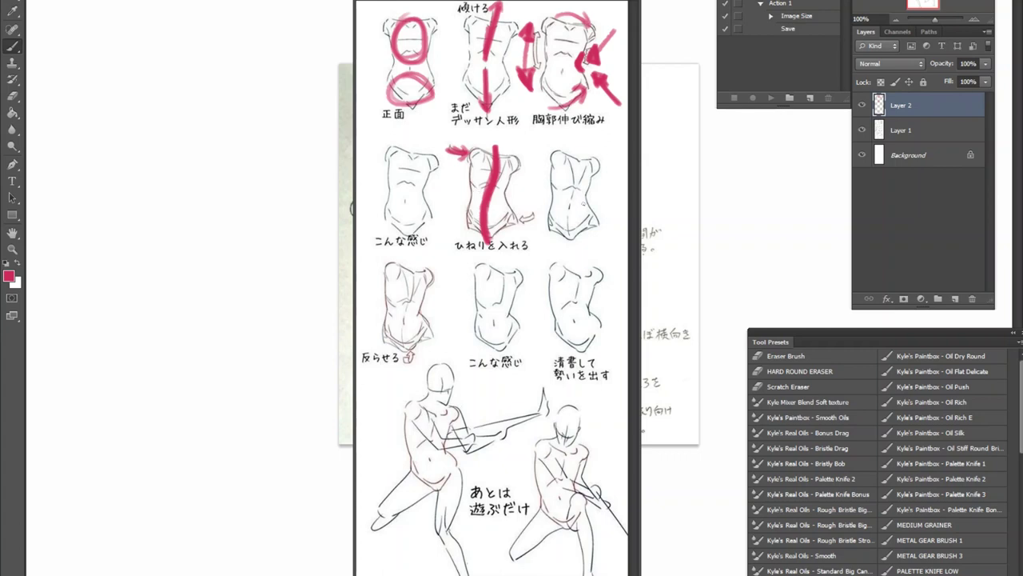
Paint a curved centre line down the last torso in the third row and add accent strokes around its sides, shoulders and hips
mouse_move(580, 262)
left_mouse_down()
mouse_move(576, 335)
mouse_move(591, 361)
mouse_move(579, 259)
mouse_move(582, 348)
left_mouse_up()
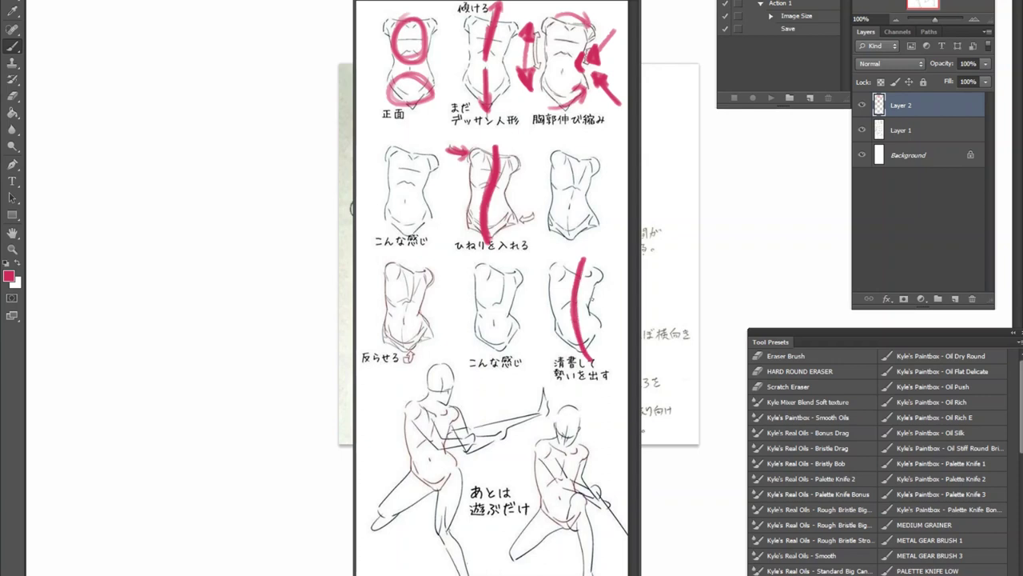
left_click_drag(590, 300, 590, 320)
mouse_move(611, 282)
left_mouse_down()
mouse_move(596, 305)
mouse_move(610, 310)
left_mouse_up()
left_click_drag(535, 284, 598, 259)
mouse_move(609, 336)
left_mouse_down()
mouse_move(599, 356)
mouse_move(530, 351)
mouse_move(547, 375)
left_mouse_up()
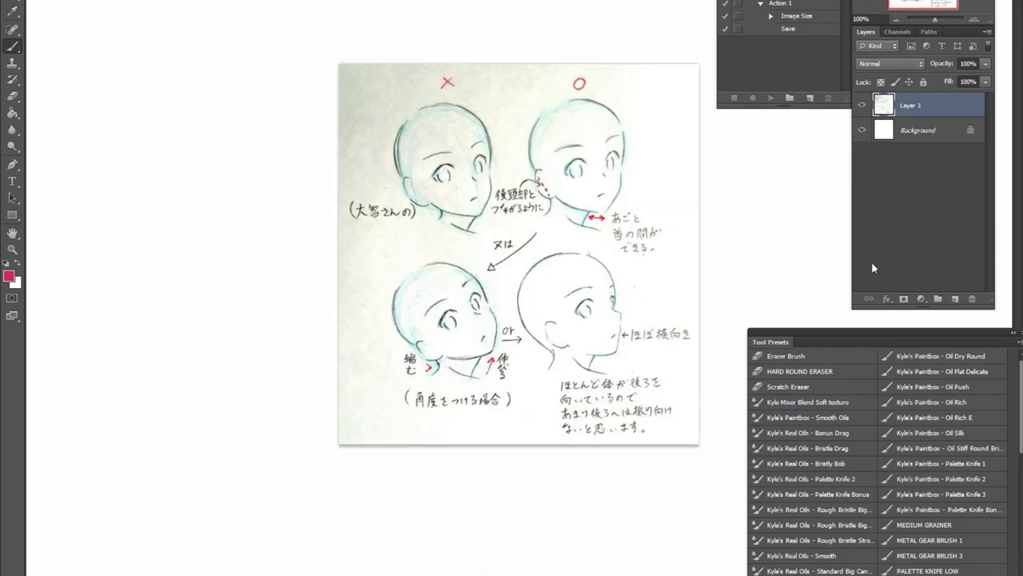
Add a new layer above the anime head sketches
left_click(955, 298)
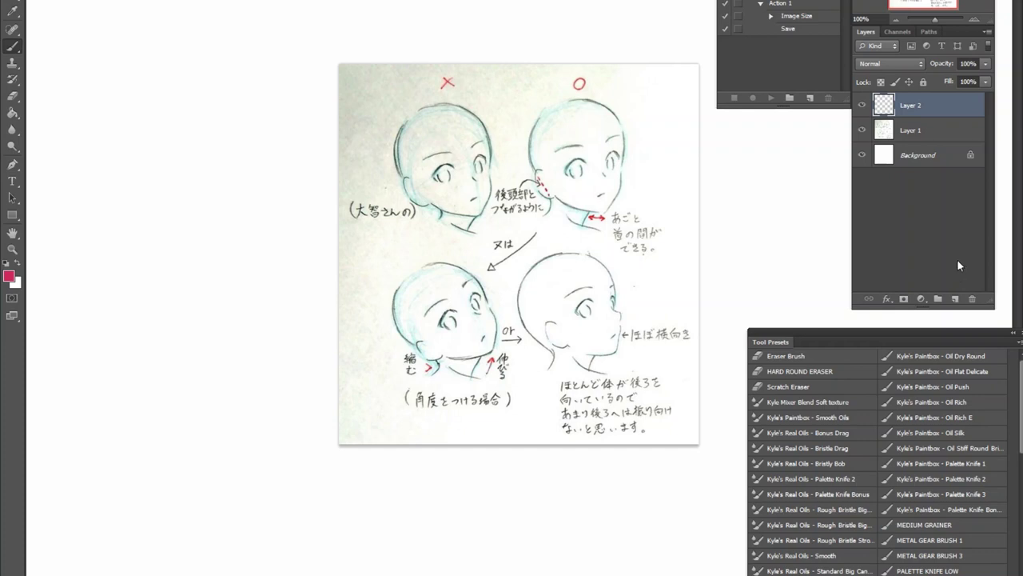
left_click(9, 275)
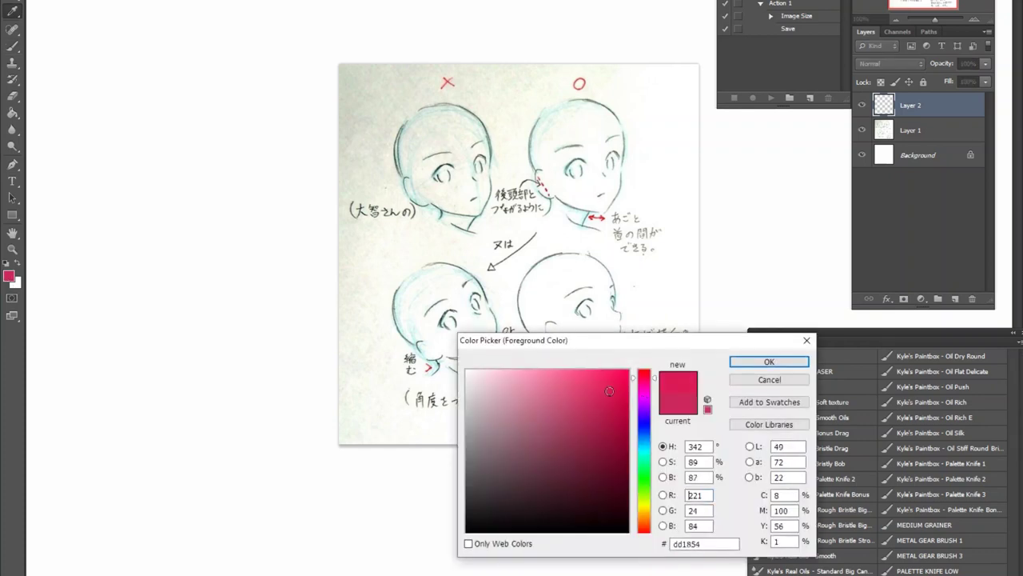
left_click(646, 449)
left_click(755, 361)
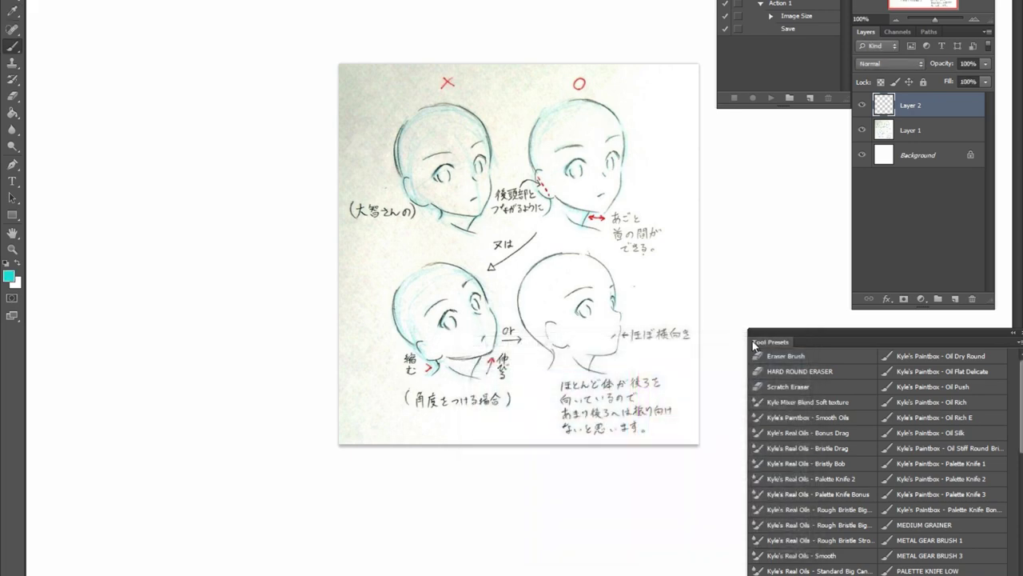
left_click(9, 276)
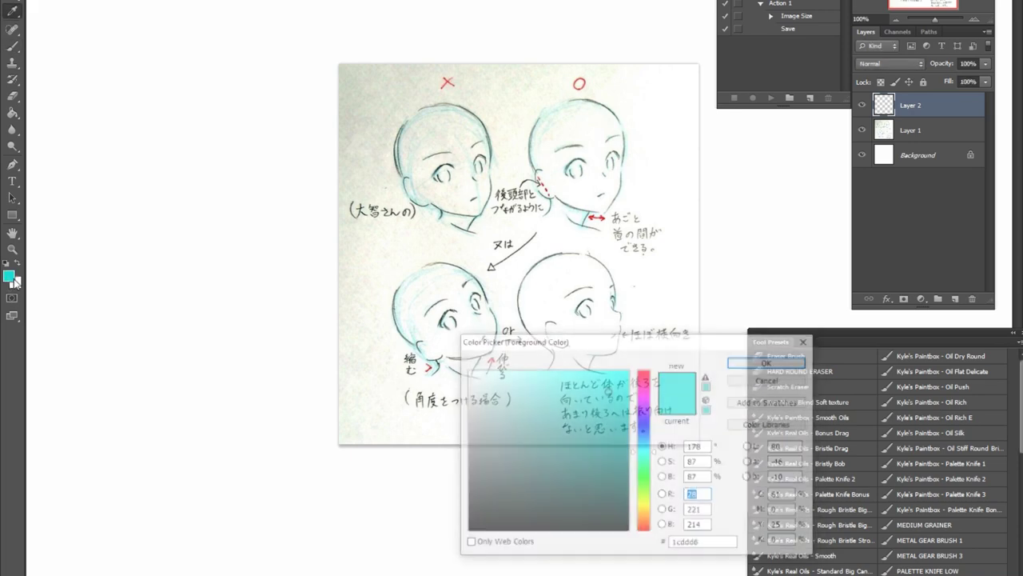
left_click_drag(646, 472, 646, 502)
left_click(605, 384)
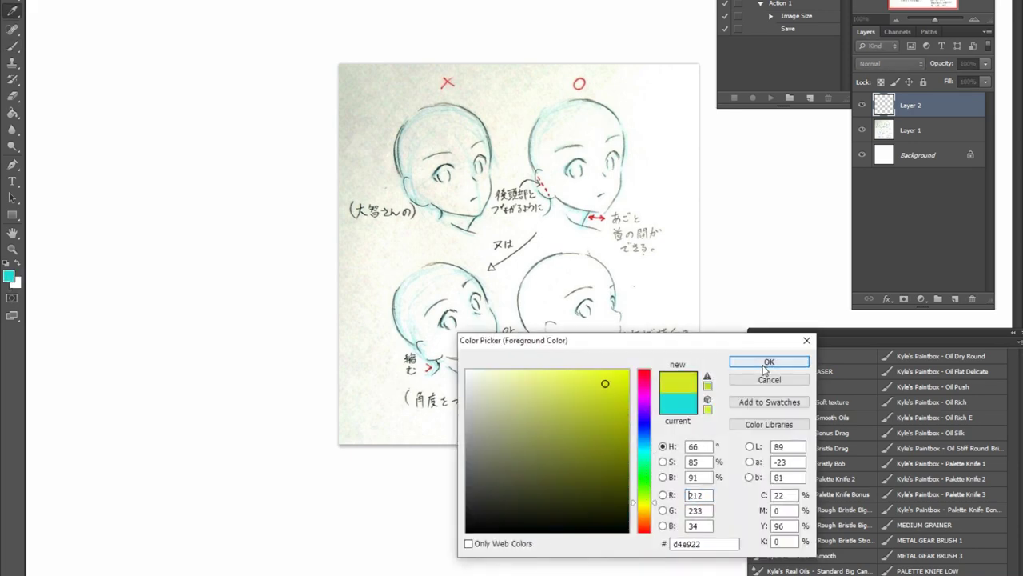
left_click(760, 361)
mouse_move(457, 116)
left_mouse_down()
mouse_move(468, 200)
mouse_move(454, 183)
left_mouse_up()
key("ctrl+z")
Set the foreground colour to pink f23380 and brush thickly over the ear of the upper head marked X
left_click(8, 276)
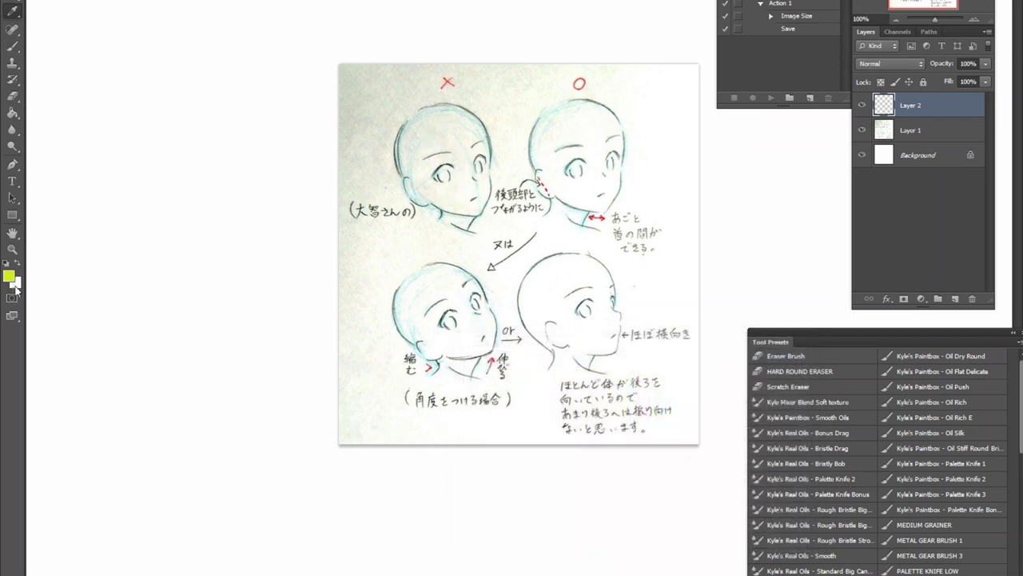
left_click(644, 381)
left_click(594, 379)
left_click(749, 364)
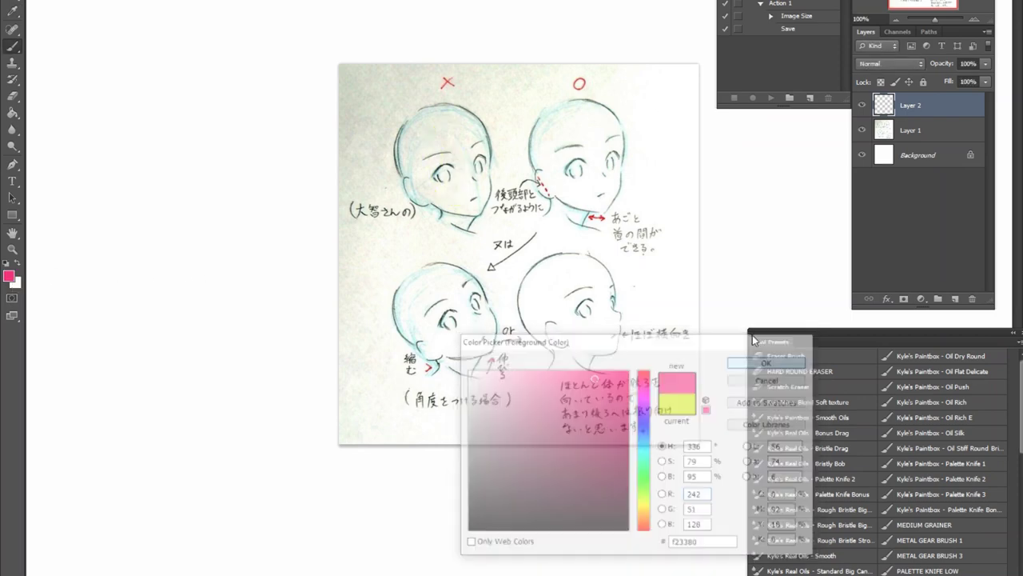
key("b")
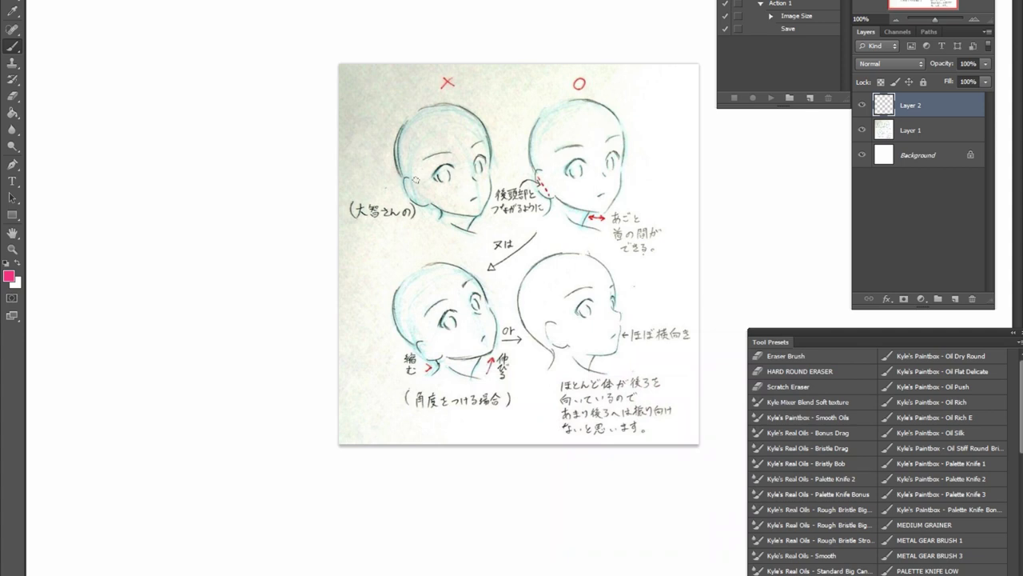
mouse_move(408, 174)
left_mouse_down()
mouse_move(403, 185)
mouse_move(434, 211)
left_mouse_up()
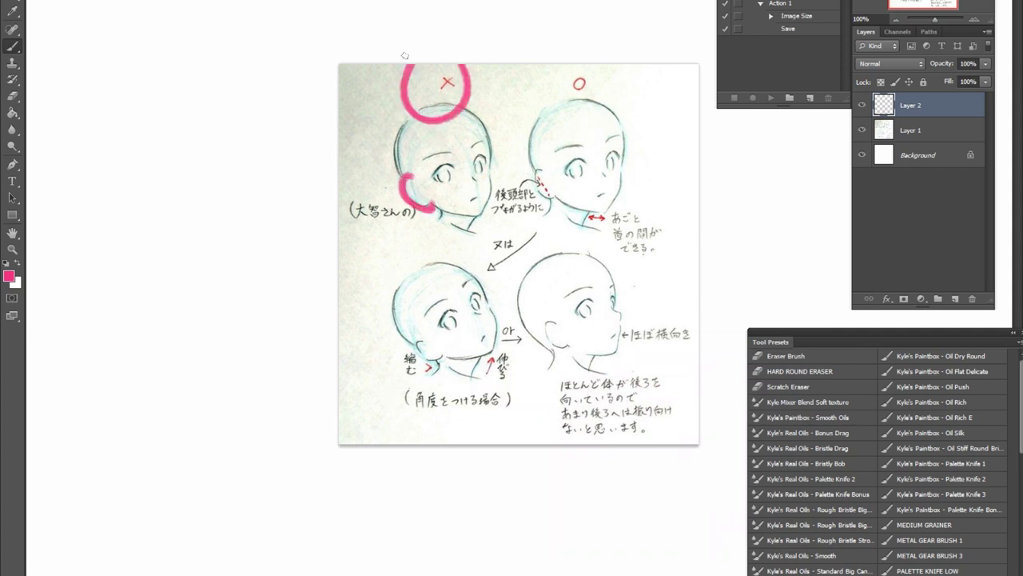
key("ctrl+z")
mouse_move(429, 208)
left_mouse_down()
mouse_move(405, 189)
mouse_move(408, 204)
left_mouse_up()
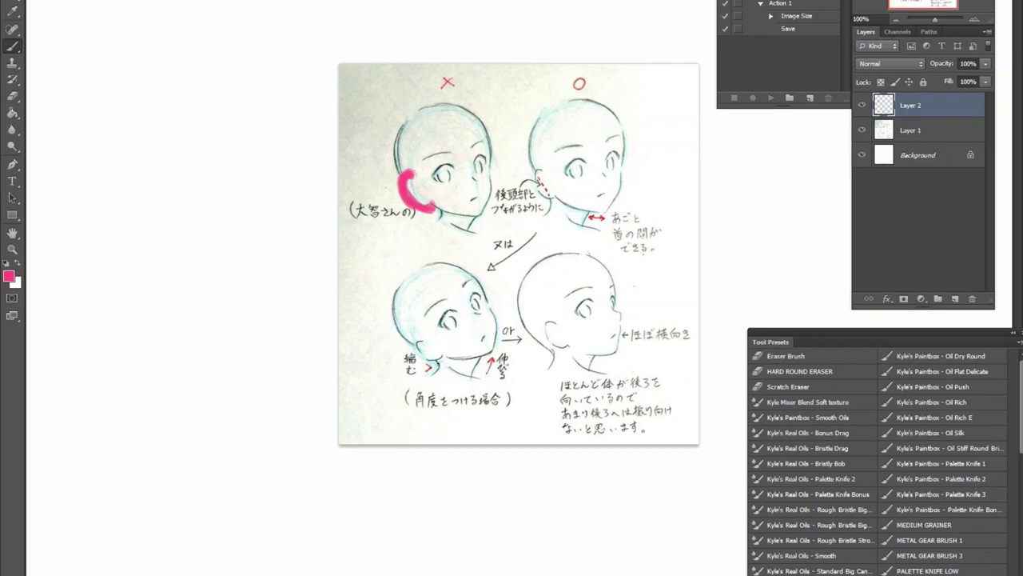
mouse_move(412, 176)
left_mouse_down()
mouse_move(444, 216)
mouse_move(438, 234)
left_mouse_up()
key("ctrl+z")
Set the foreground colour to blue 3136e9 and paint both neck lines under the head marked X
left_click(9, 277)
left_click(645, 432)
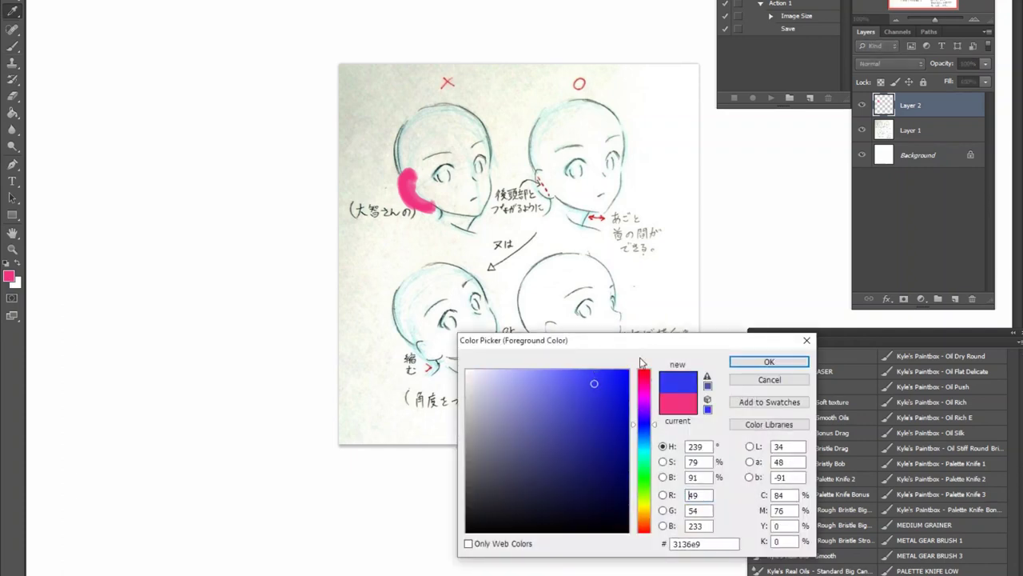
left_click(768, 361)
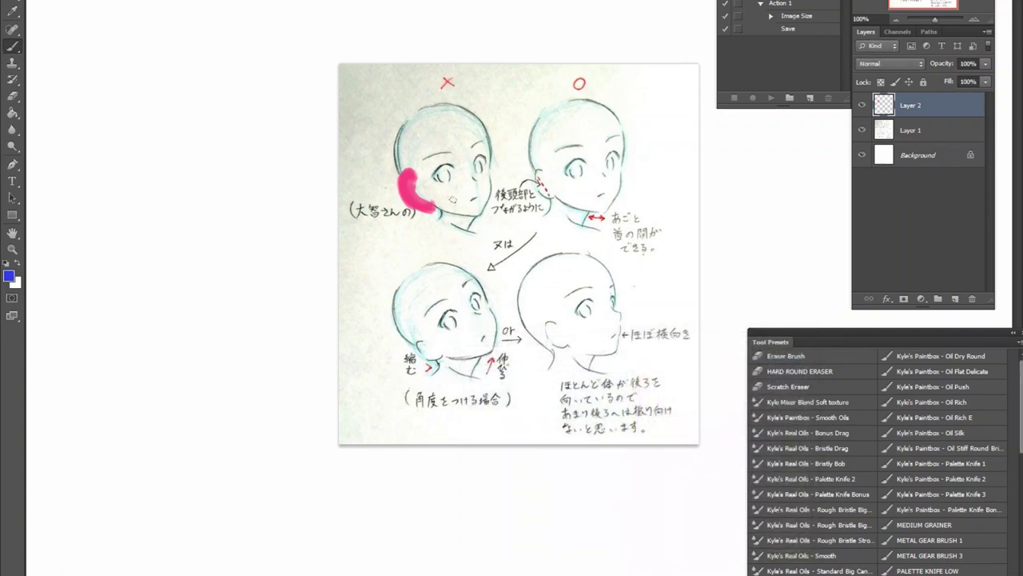
left_click_drag(445, 196, 440, 232)
left_click_drag(477, 202, 467, 246)
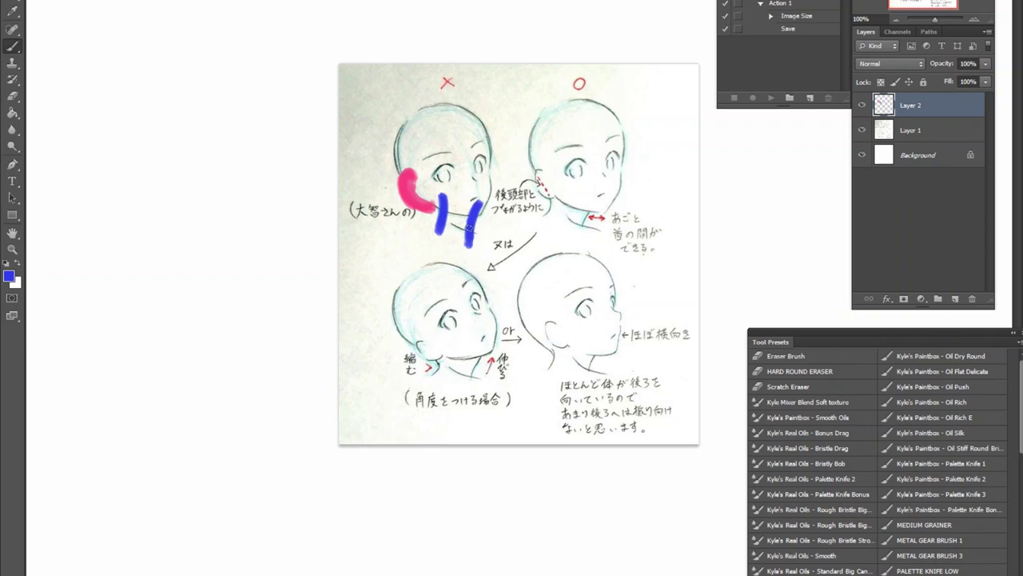
left_click_drag(473, 211, 463, 221)
mouse_move(440, 214)
left_mouse_down()
mouse_move(405, 179)
mouse_move(417, 116)
mouse_move(447, 107)
mouse_move(472, 206)
left_mouse_up()
key("ctrl+z")
Mark the O head's ear in sampled pink and its skull and neck lines in sampled blue, and compare with the markings layer hidden
left_click(422, 191, "alt")
left_click_drag(543, 173, 547, 223)
left_click(445, 214, "alt")
left_click_drag(591, 208, 582, 237)
mouse_move(549, 192)
left_mouse_down()
mouse_move(528, 160)
mouse_move(540, 108)
mouse_move(596, 102)
mouse_move(618, 130)
mouse_move(590, 103)
mouse_move(530, 143)
mouse_move(548, 184)
left_mouse_up()
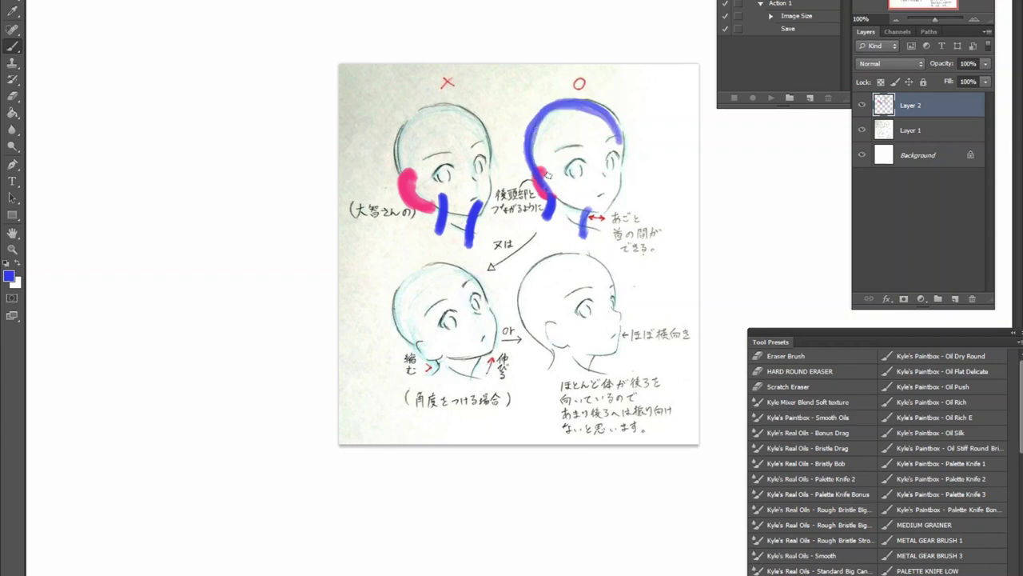
left_click(862, 104)
left_click(862, 105)
left_click(862, 105)
left_click(862, 105)
On a new layer, paint over the ear of the lower-left head with the pink sampled from the X head
left_click(955, 299)
left_click(415, 186, "alt")
mouse_move(428, 357)
left_mouse_down()
mouse_move(416, 344)
mouse_move(434, 358)
left_mouse_up()
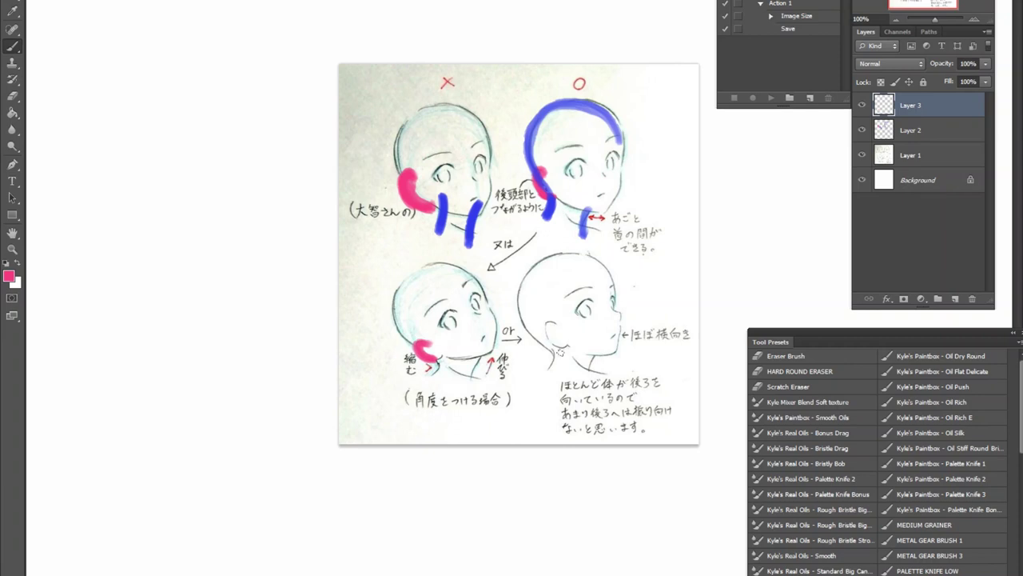
Paint the back of the skull, neck and shoulder line of the lower-right head in pink, and toggle the visibility of Layer 3
mouse_move(554, 368)
left_mouse_down()
mouse_move(521, 318)
mouse_move(552, 346)
mouse_move(633, 381)
left_mouse_up()
mouse_move(548, 348)
left_mouse_down()
mouse_move(521, 317)
mouse_move(548, 272)
left_mouse_up()
mouse_move(558, 350)
left_mouse_down()
mouse_move(537, 368)
mouse_move(556, 357)
mouse_move(544, 365)
mouse_move(568, 362)
mouse_move(599, 374)
left_mouse_up()
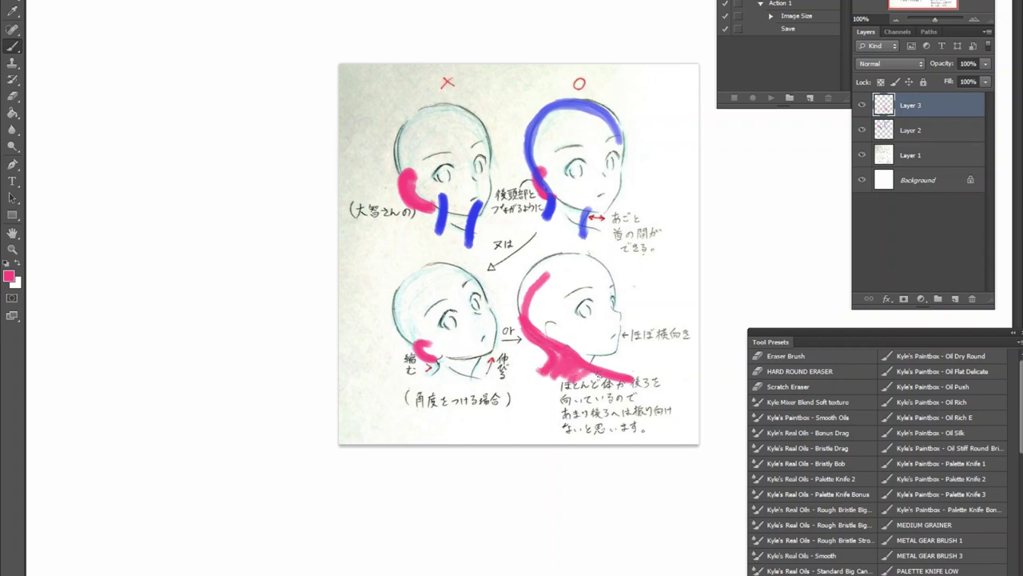
left_click_drag(534, 272, 520, 315)
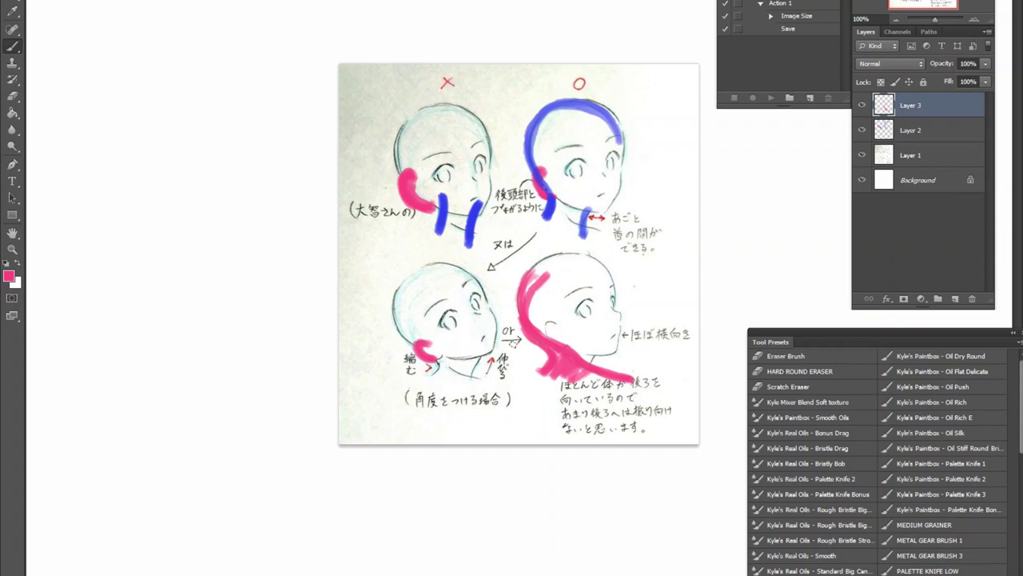
left_click(861, 105)
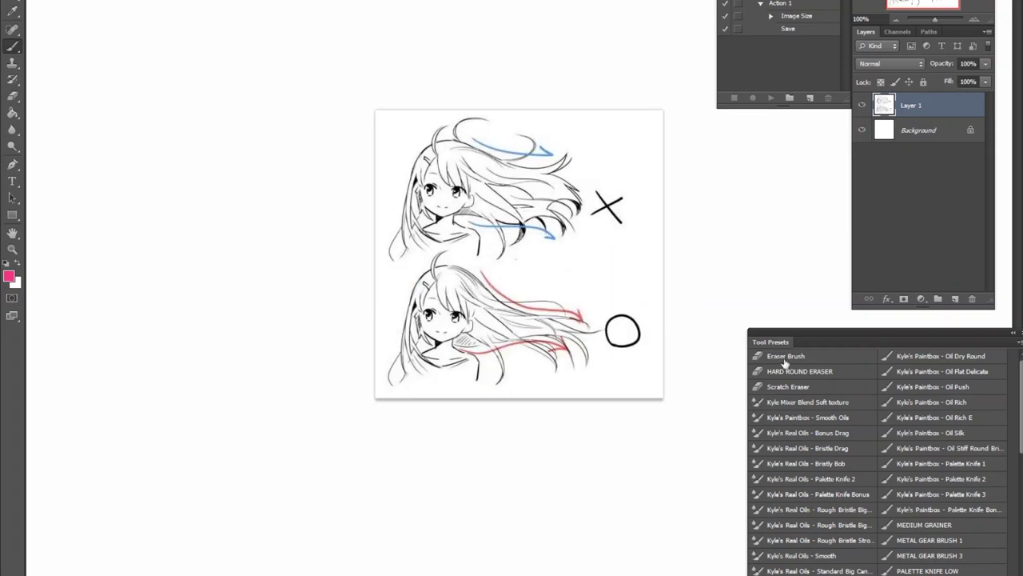
On a new layer, paint pink wind-direction arrows above the upper figure's head and along the top and underside of its flowing hair
left_click(954, 298)
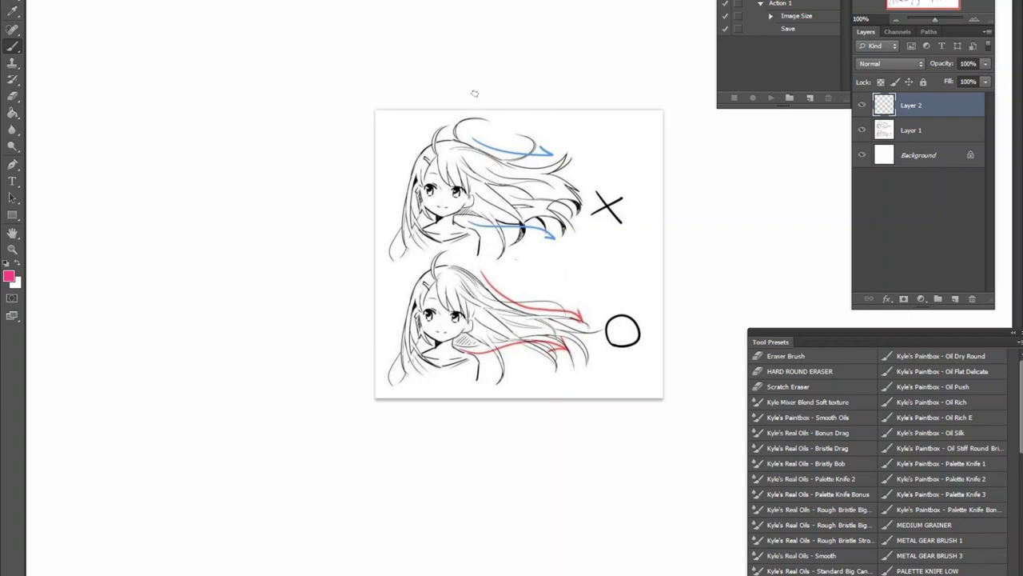
mouse_move(478, 112)
left_mouse_down()
mouse_move(518, 122)
mouse_move(596, 136)
left_mouse_up()
mouse_move(445, 252)
left_mouse_down()
mouse_move(583, 242)
mouse_move(561, 255)
left_mouse_up()
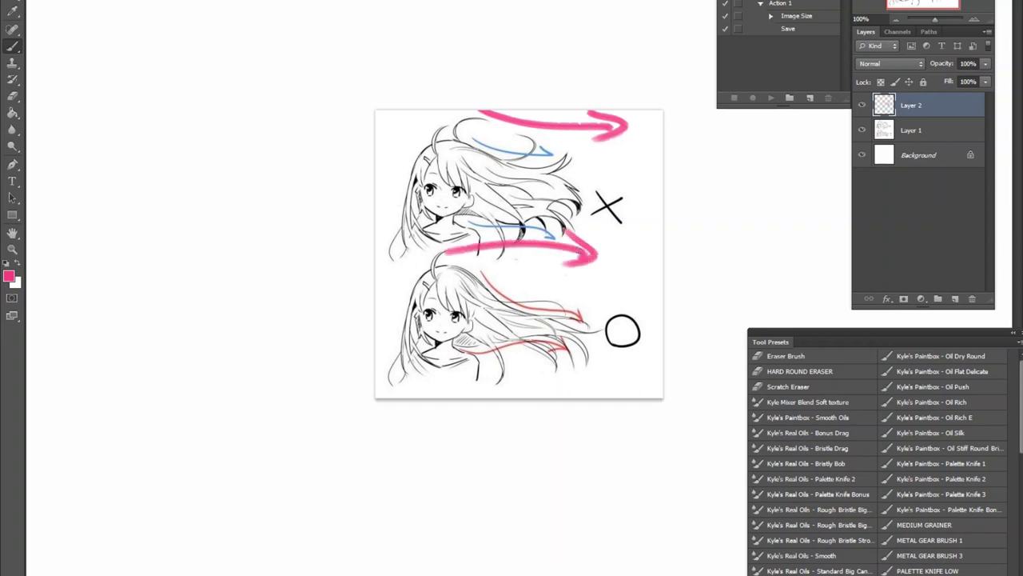
key("ctrl+z")
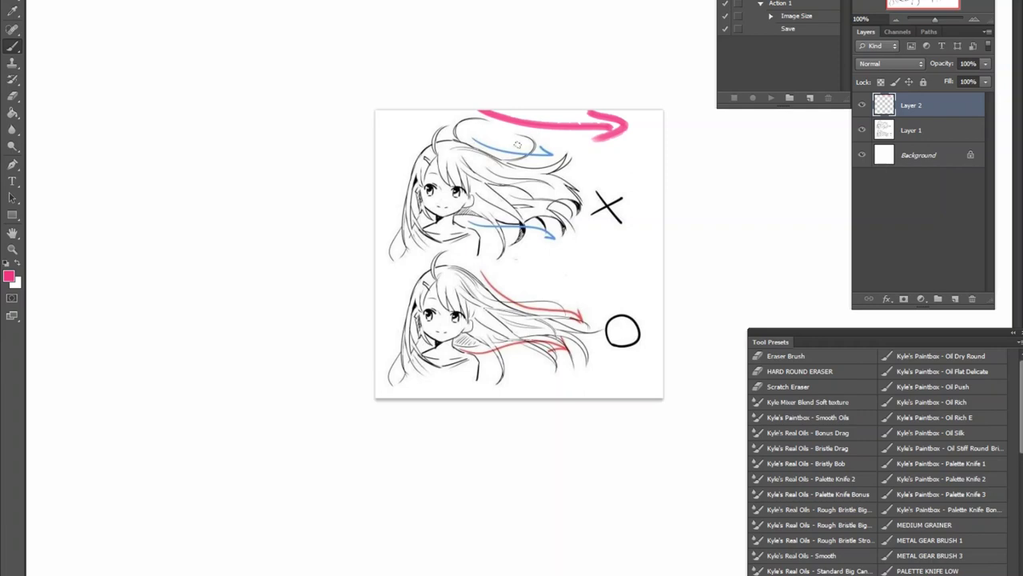
mouse_move(460, 127)
left_mouse_down()
mouse_move(552, 158)
mouse_move(592, 145)
mouse_move(564, 153)
mouse_move(571, 160)
left_mouse_up()
mouse_move(444, 231)
left_mouse_down()
mouse_move(589, 250)
mouse_move(583, 239)
mouse_move(598, 254)
mouse_move(583, 256)
mouse_move(573, 229)
mouse_move(566, 256)
left_mouse_up()
mouse_move(565, 131)
left_mouse_down()
mouse_move(570, 169)
mouse_move(582, 144)
left_mouse_up()
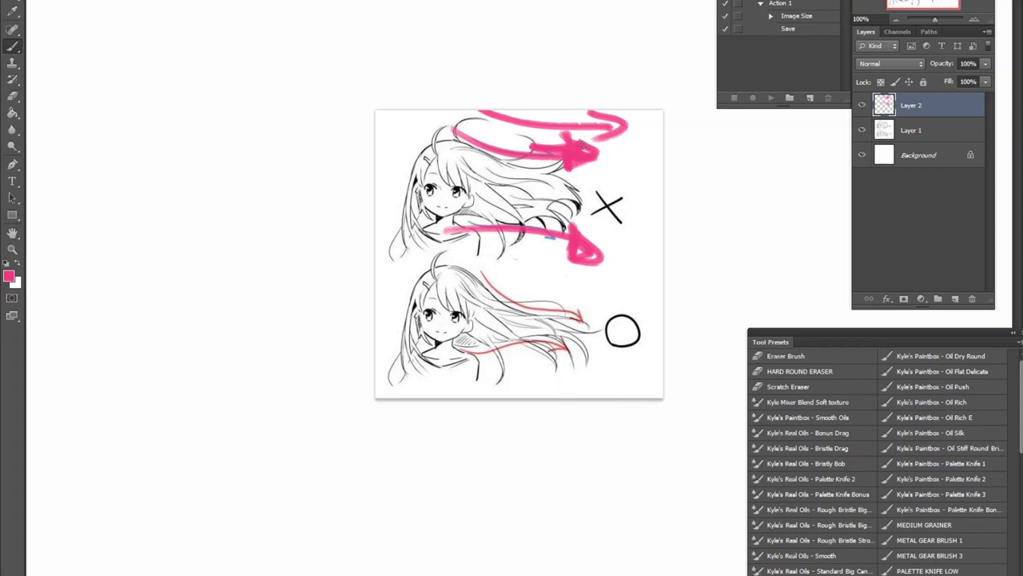
Paint a pink arrow pointing up at the lower figure's hair, and trace that hair's flow above and below in violet-blue 5b3be4
mouse_move(496, 395)
left_mouse_down()
mouse_move(526, 364)
mouse_move(527, 383)
mouse_move(512, 369)
left_mouse_up()
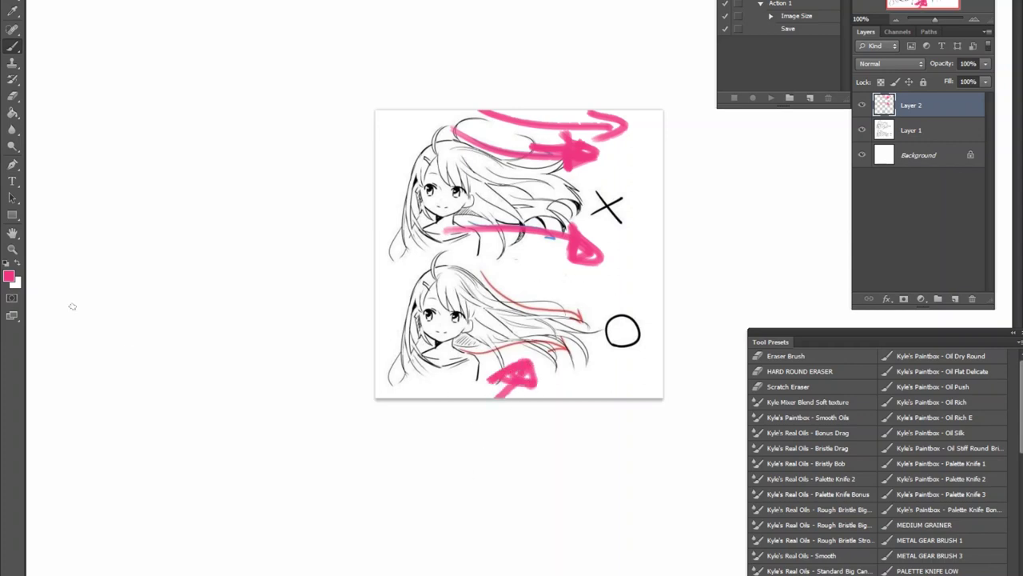
left_click(12, 278)
left_click(652, 420)
left_click(587, 387)
left_click(766, 361)
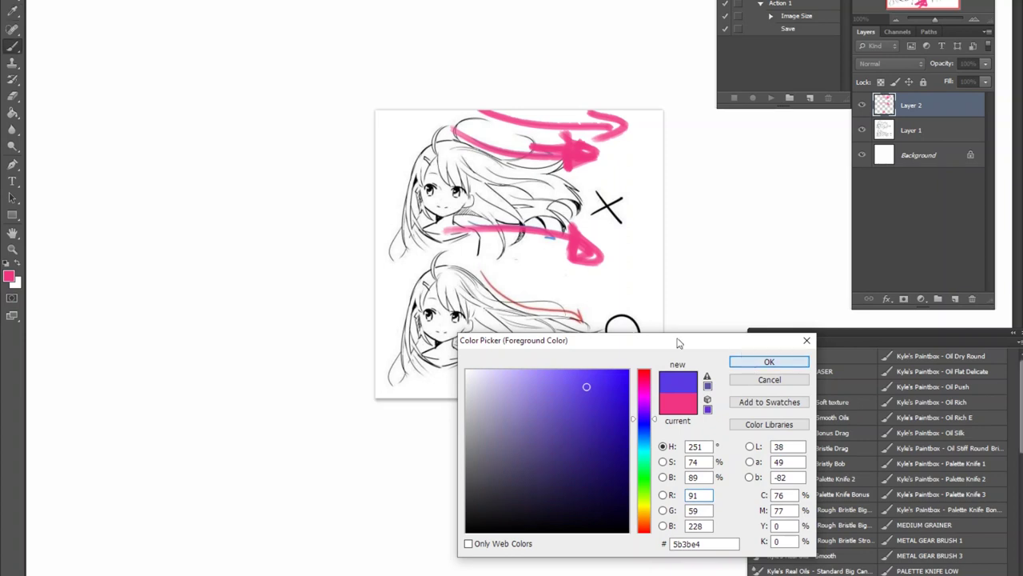
mouse_move(464, 254)
left_mouse_down()
mouse_move(612, 306)
mouse_move(635, 303)
mouse_move(612, 301)
left_mouse_up()
mouse_move(462, 350)
left_mouse_down()
mouse_move(614, 341)
mouse_move(582, 353)
mouse_move(593, 350)
left_mouse_up()
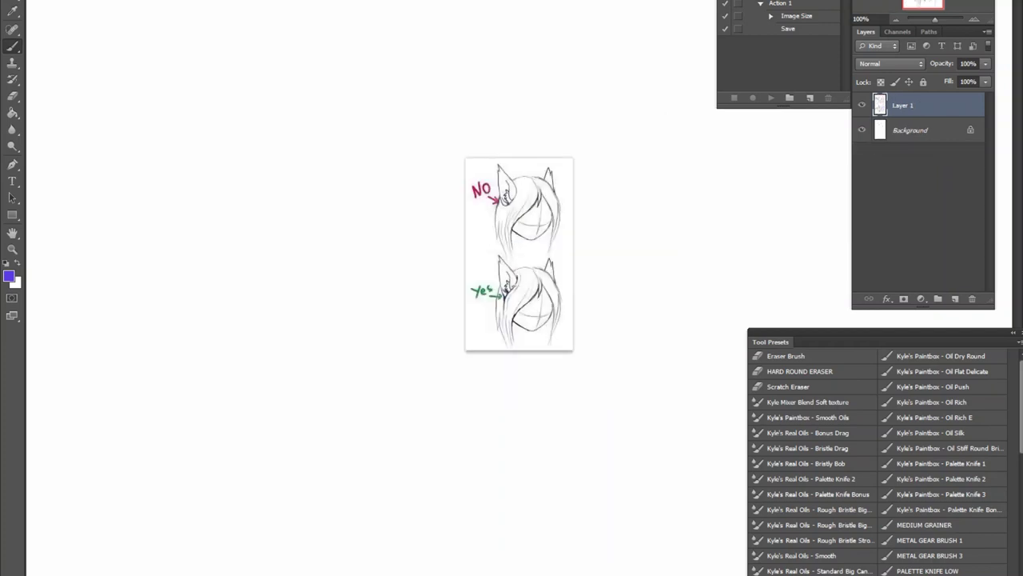
Add a new layer above the animal-ear sketches, and try a violet-blue stroke around the base of the upper NO head's ear
left_click(954, 298)
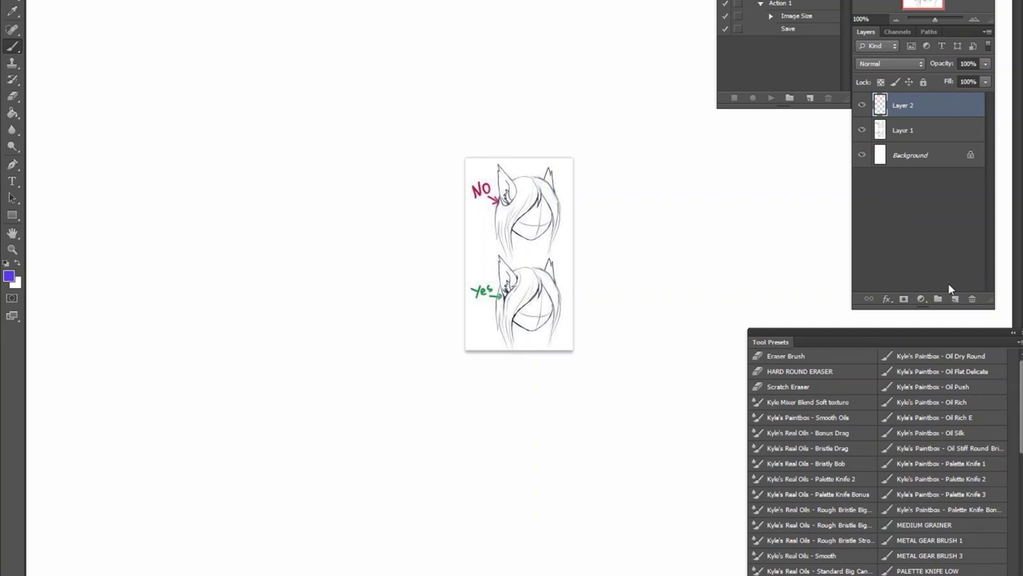
key("ctrl+plus")
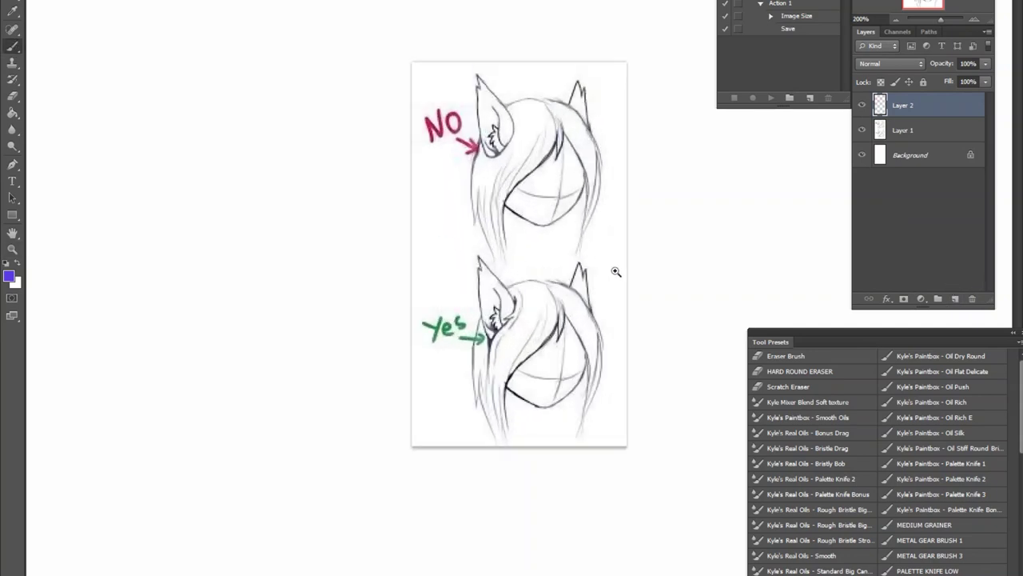
key("ctrl+minus")
mouse_move(555, 268)
left_mouse_down()
mouse_move(571, 313)
mouse_move(502, 367)
left_mouse_up()
key("ctrl+z")
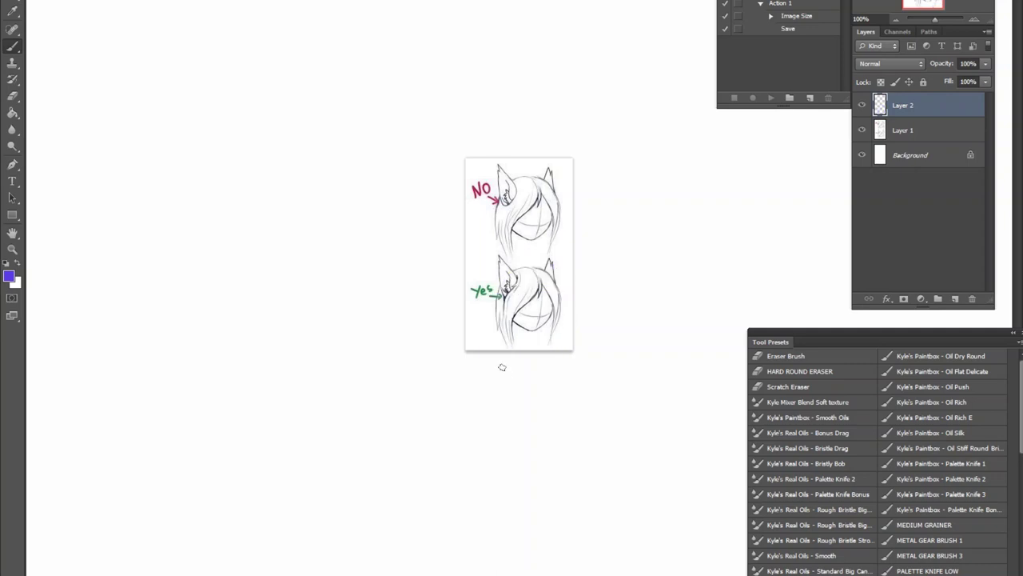
key("z")
left_click(539, 317)
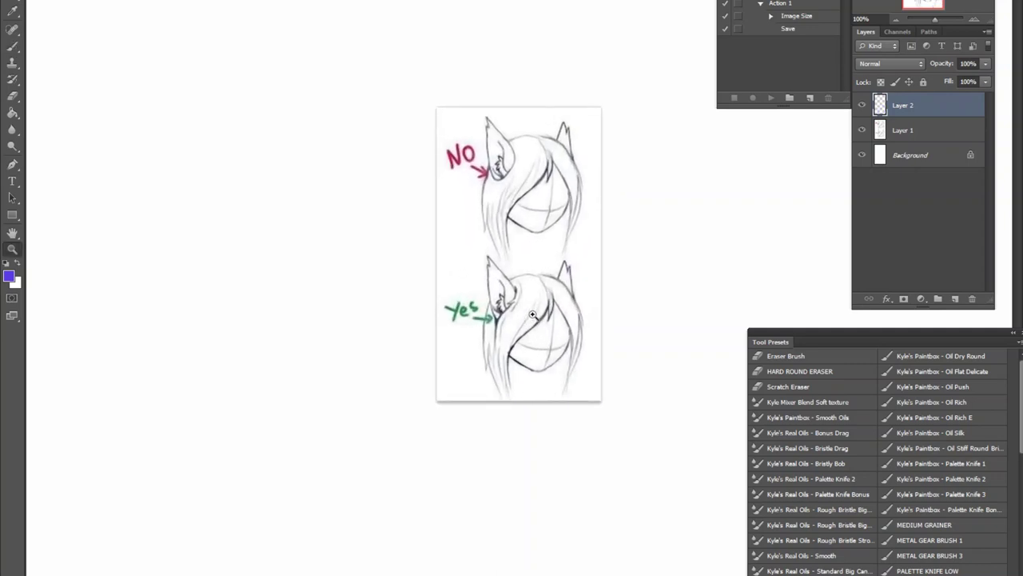
key("b")
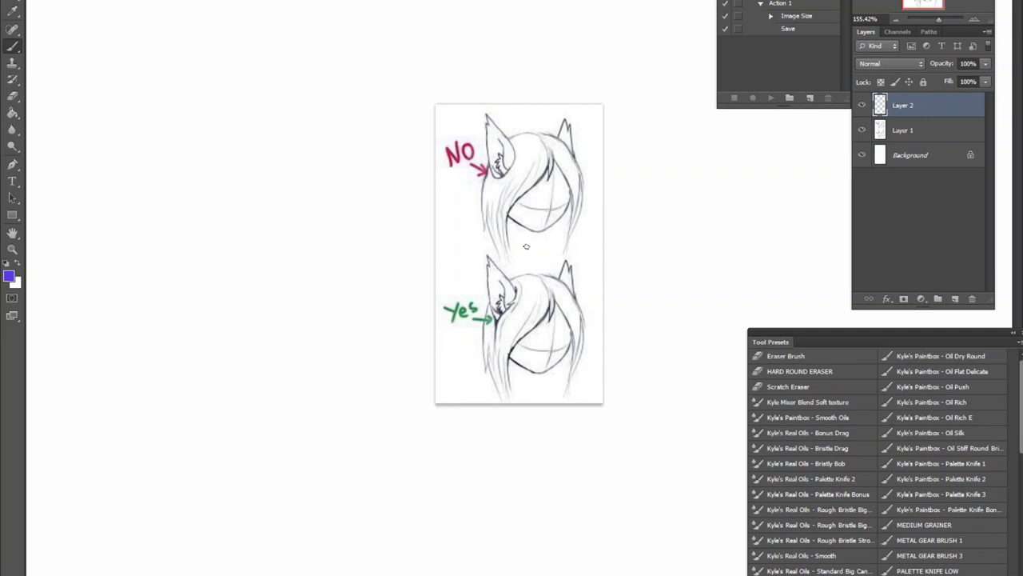
key("z")
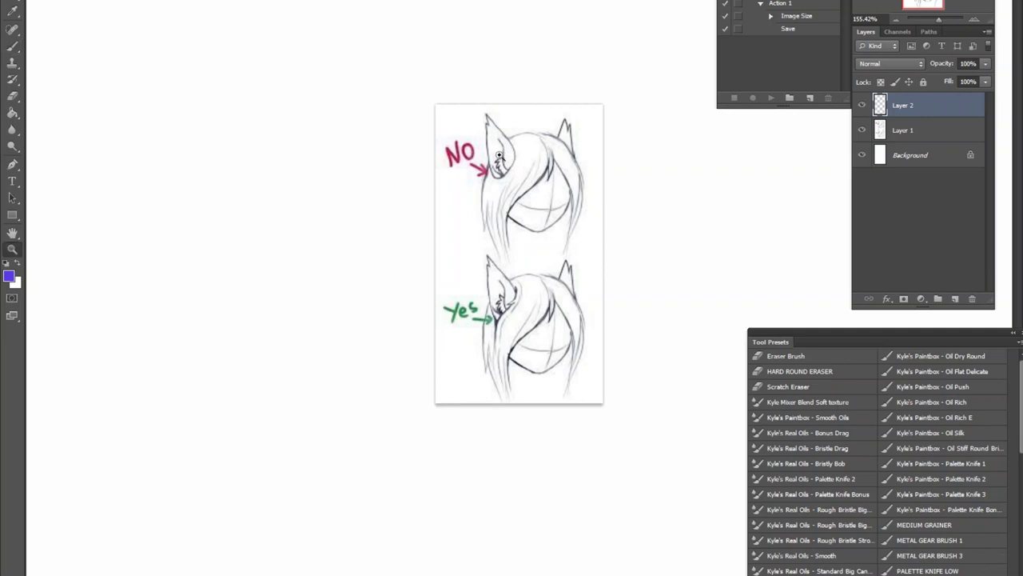
left_click(497, 131)
key("b")
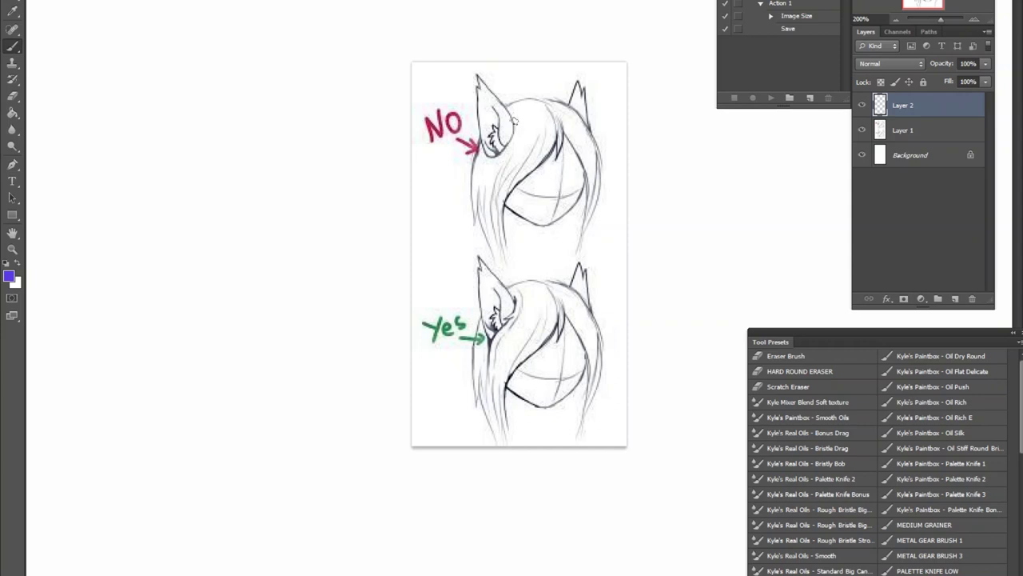
left_click_drag(517, 121, 482, 182)
key("ctrl+z")
Set the brush colour to a bright pinkish red
key("i")
left_click(10, 277)
left_click(596, 451)
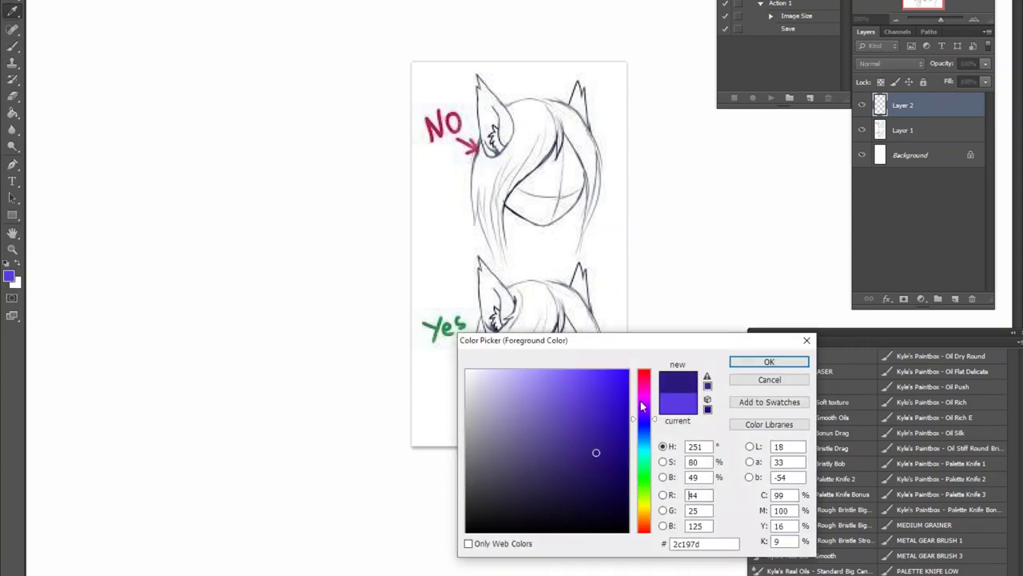
left_click(644, 378)
left_click(766, 362)
key("i")
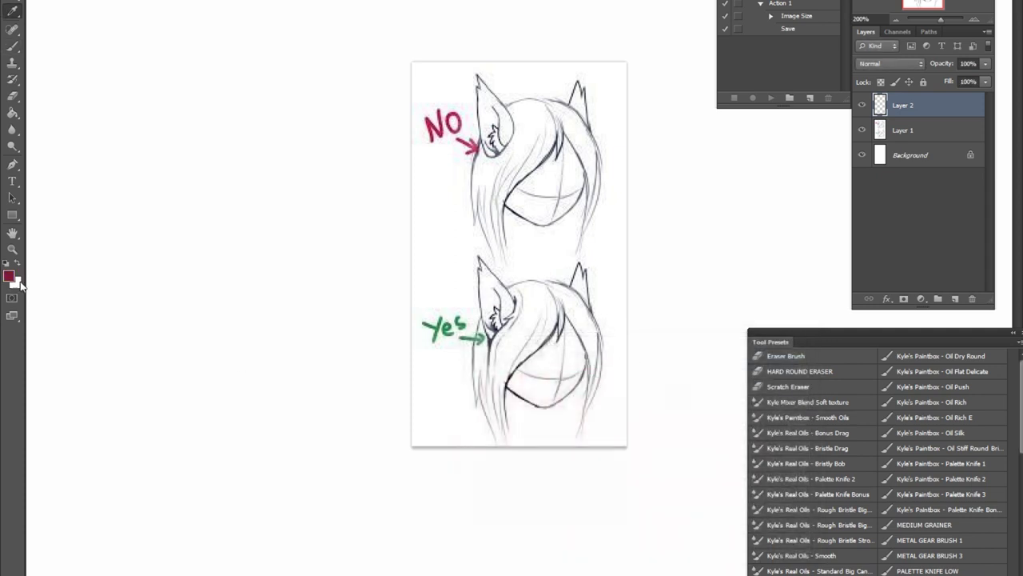
left_click(11, 276)
left_click(613, 375)
left_click(767, 362)
key("b")
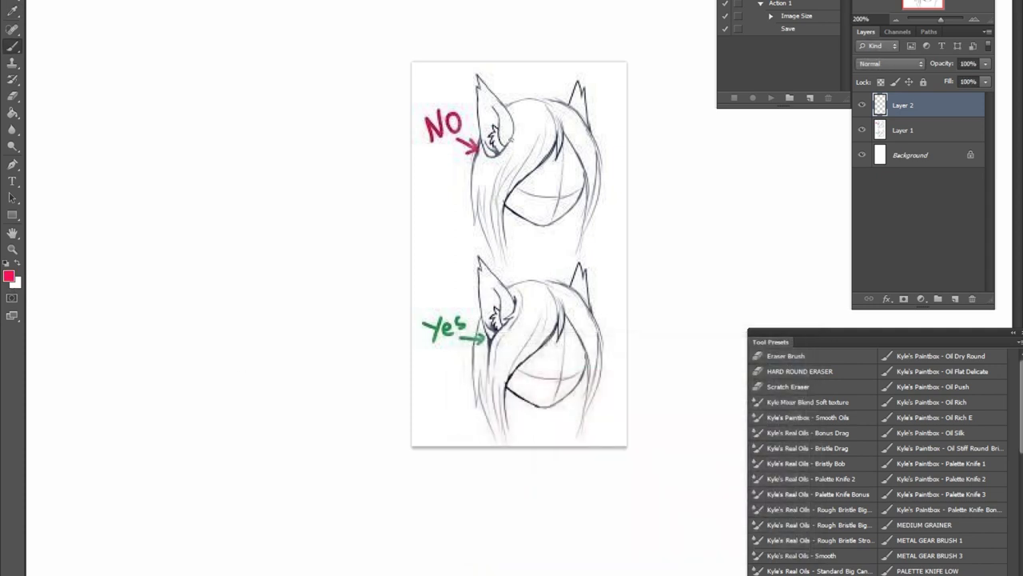
Paint pinkish-red strokes along the outline of the YES head's large ear and down the hair strand beneath it
left_click_drag(494, 157, 517, 122)
key("ctrl+z")
mouse_move(517, 291)
left_mouse_down()
mouse_move(486, 355)
mouse_move(487, 382)
mouse_move(492, 343)
mouse_move(490, 357)
left_mouse_up()
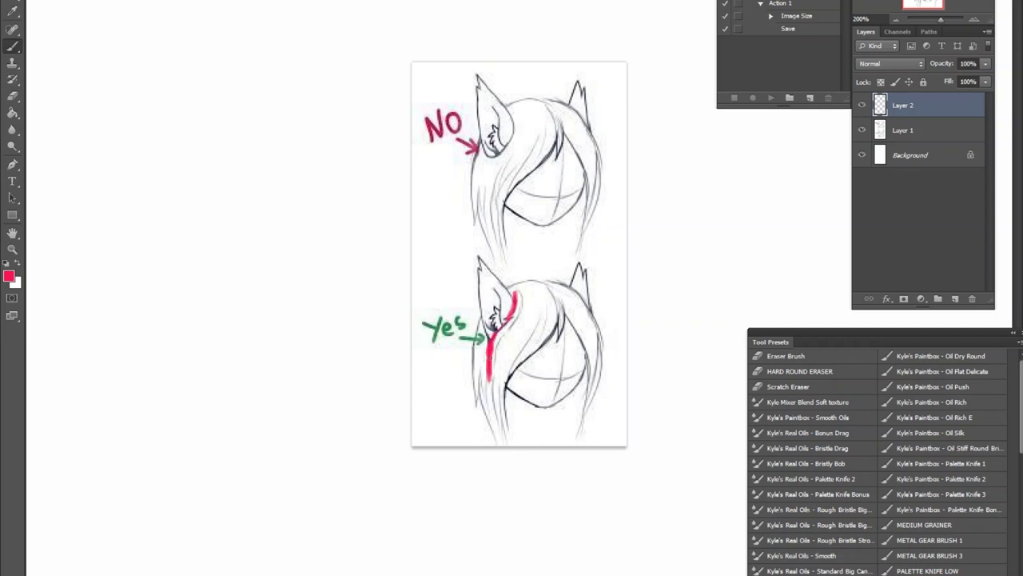
mouse_move(491, 367)
left_mouse_down()
mouse_move(495, 390)
mouse_move(490, 334)
mouse_move(487, 379)
left_mouse_up()
mouse_move(487, 328)
left_mouse_down()
mouse_move(483, 256)
mouse_move(514, 294)
left_mouse_up()
left_click_drag(487, 328, 491, 340)
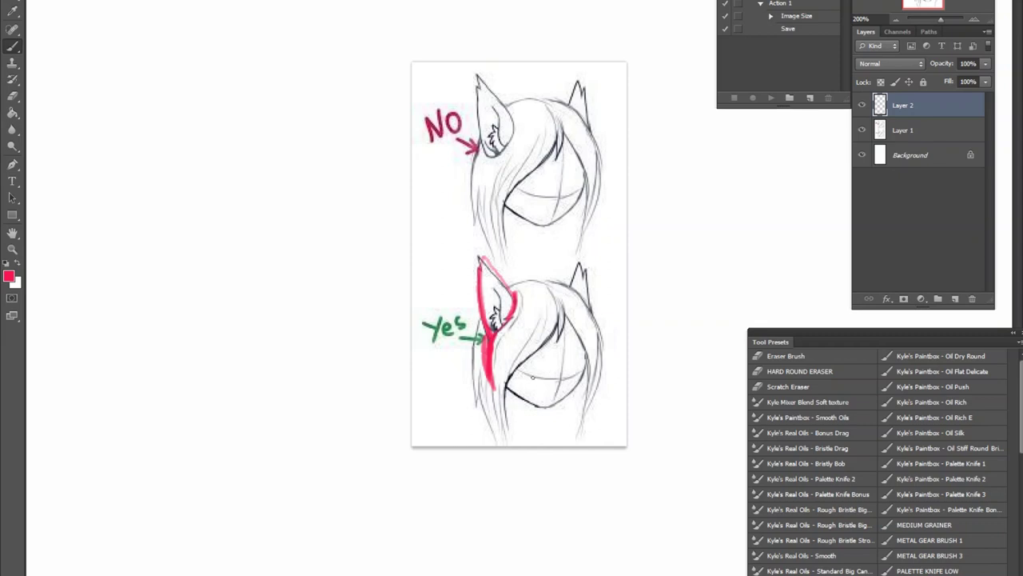
left_click_drag(486, 333, 487, 364)
Set the brush colour to blue 191ffa and paint over both sides of the YES head's large ear
left_click(8, 275)
left_click_drag(643, 374, 643, 424)
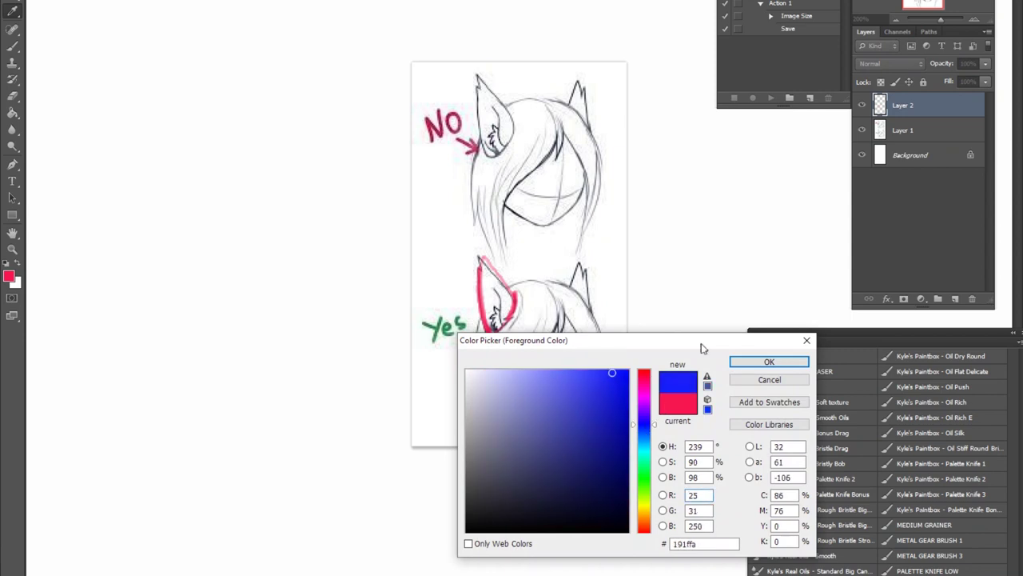
key("Return")
mouse_move(485, 319)
left_mouse_down()
mouse_move(490, 340)
mouse_move(480, 264)
mouse_move(486, 313)
left_mouse_up()
left_click_drag(493, 270, 513, 297)
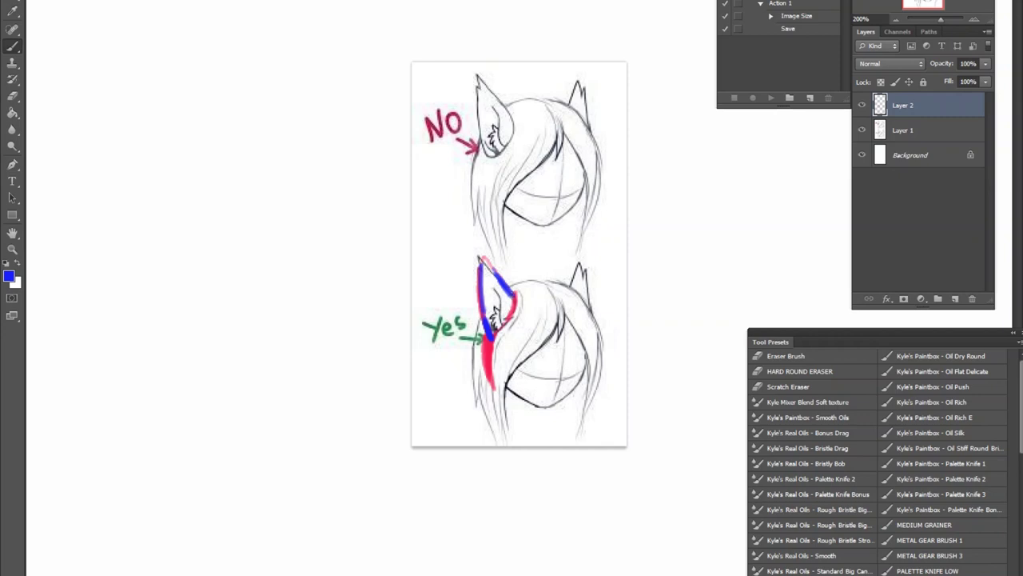
Switch to the short-hair comparison sheet, add a new layer, and set the brush colour to pinkish red fa1954
key("ctrl+Tab")
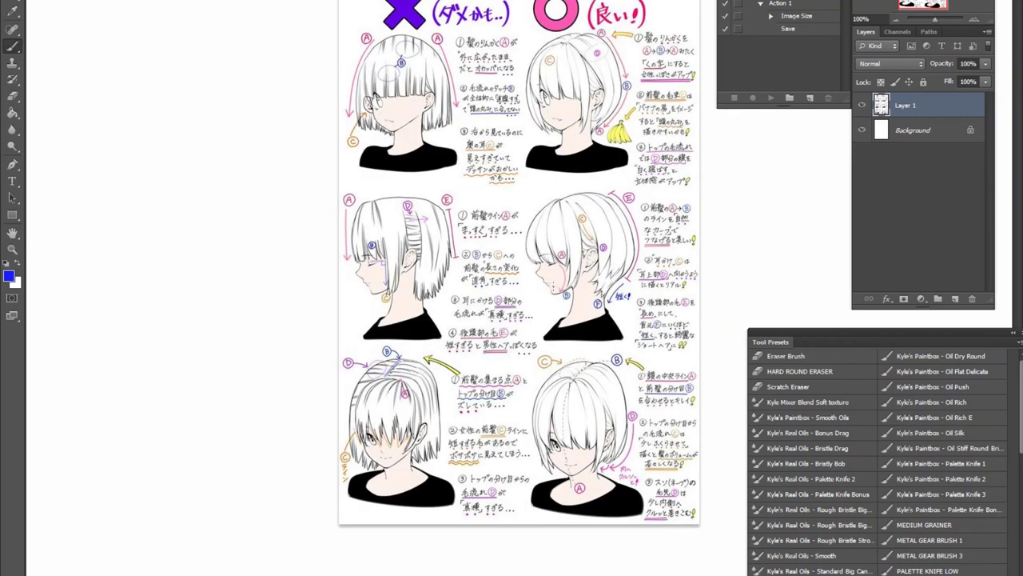
left_click(955, 299)
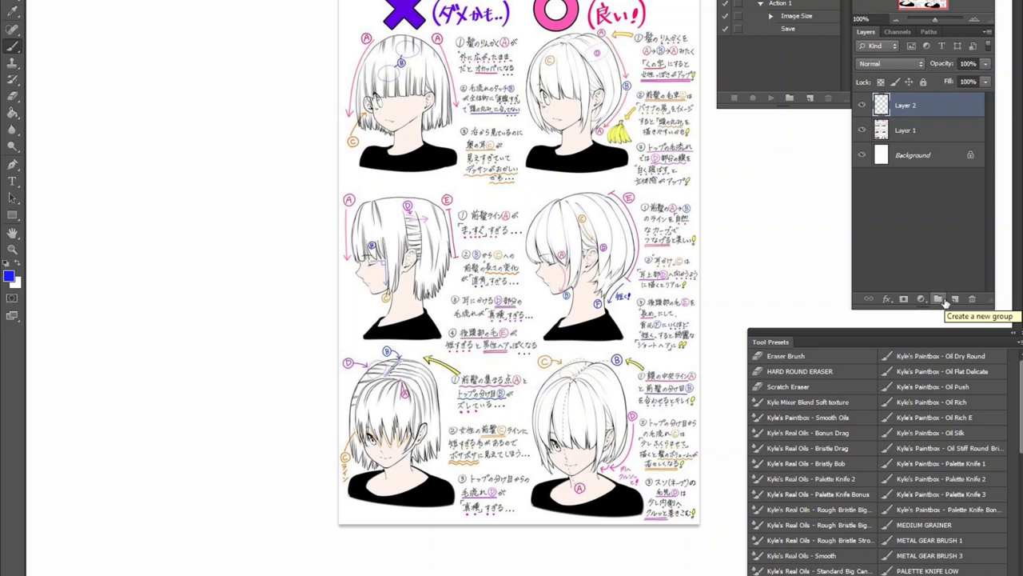
left_click_drag(376, 48, 380, 96)
key("ctrl+z")
left_click(8, 276)
left_click(648, 387)
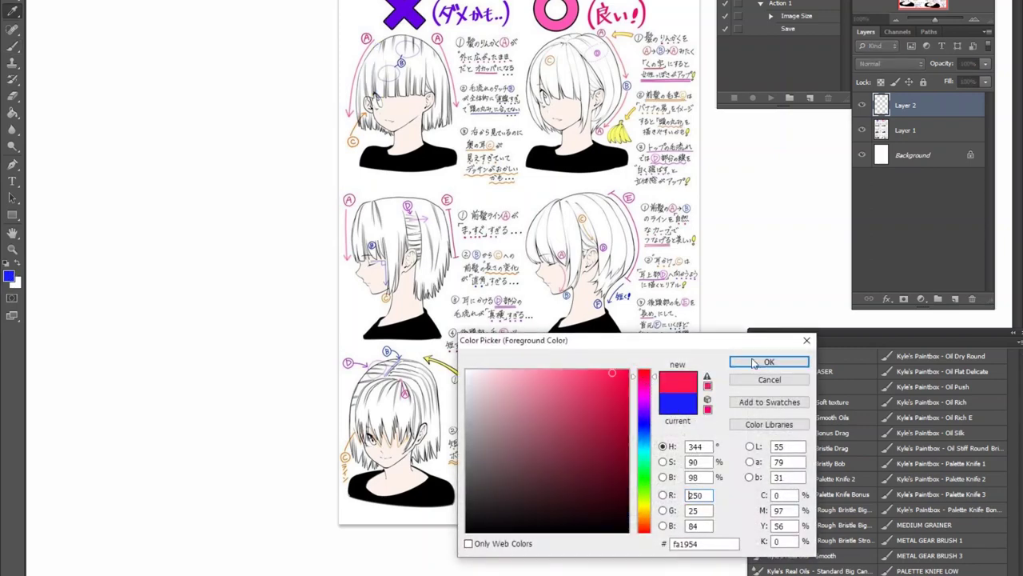
left_click(775, 358)
Paint vertical pinkish-red strokes over the top X head's fringe, and sketch rounded skull contours around that head
mouse_move(383, 39)
left_mouse_down()
mouse_move(386, 100)
mouse_move(414, 100)
left_mouse_up()
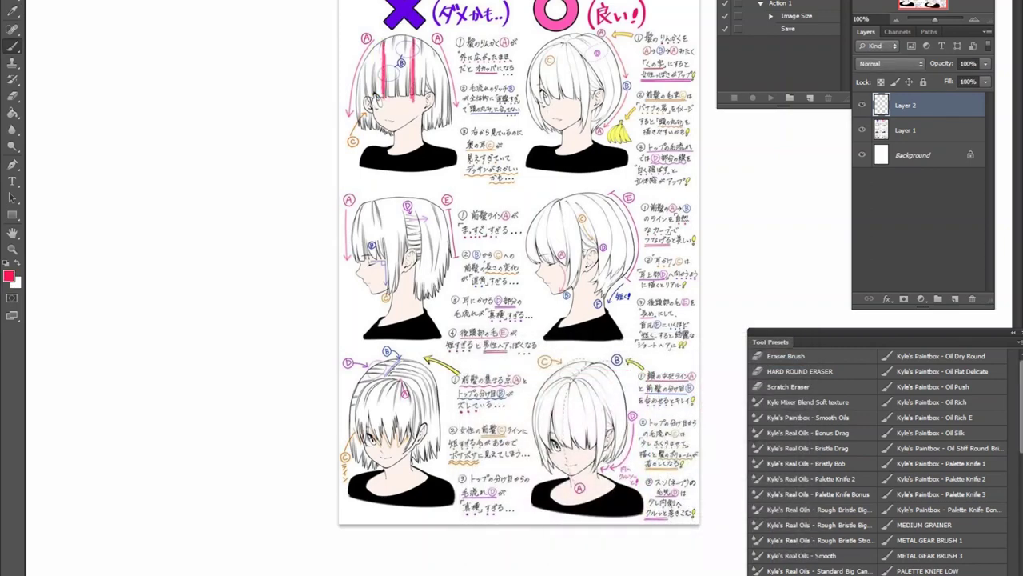
left_click_drag(427, 48, 420, 91)
mouse_move(427, 73)
left_mouse_down()
mouse_move(431, 89)
mouse_move(381, 94)
left_mouse_up()
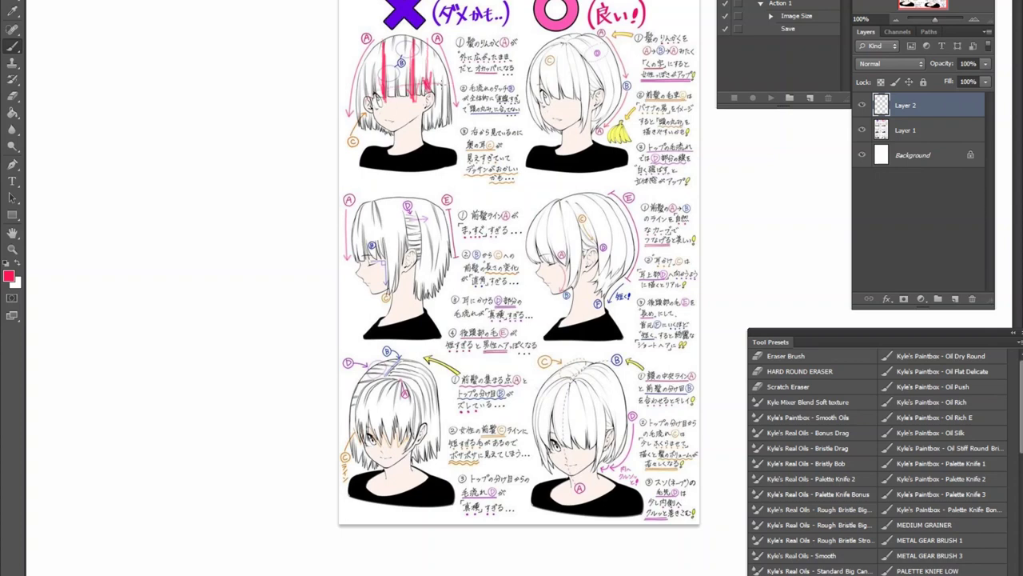
mouse_move(436, 56)
left_mouse_down()
mouse_move(427, 112)
mouse_move(443, 112)
left_mouse_up()
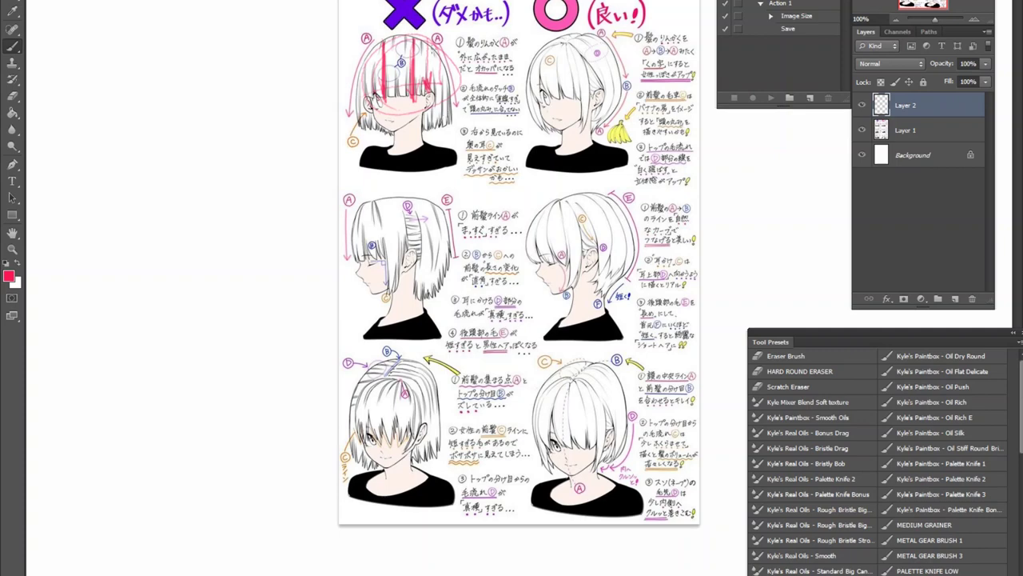
mouse_move(450, 93)
left_mouse_down()
mouse_move(443, 51)
mouse_move(373, 47)
mouse_move(424, 100)
left_mouse_up()
left_click_drag(377, 53, 372, 72)
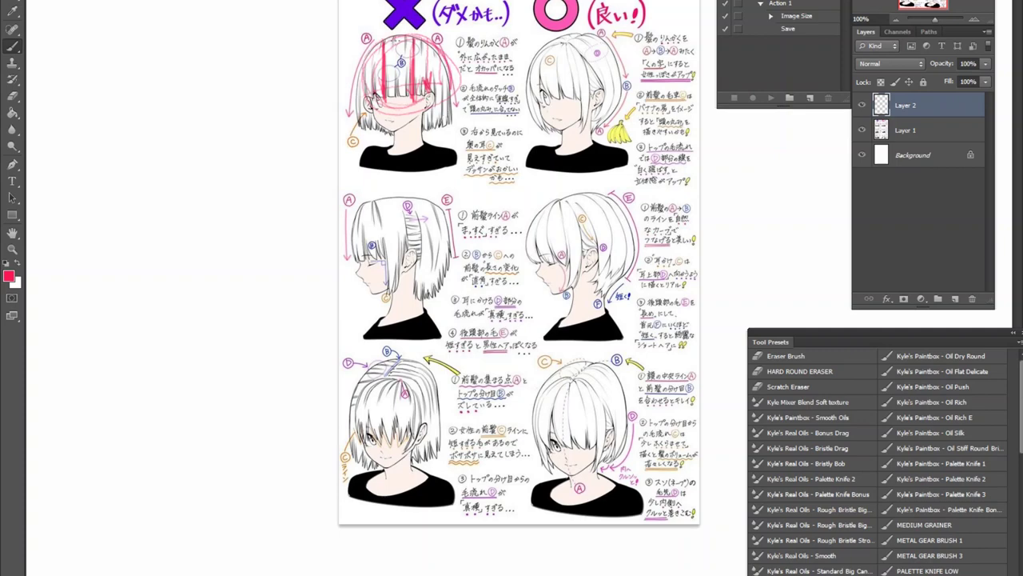
left_click(9, 276)
left_click(643, 441)
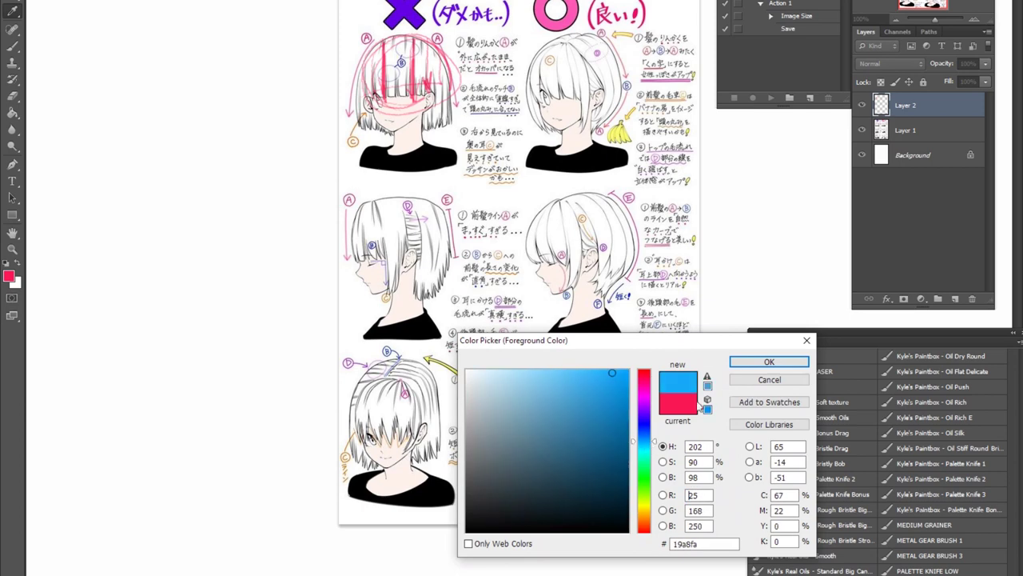
left_click(769, 362)
left_click_drag(396, 115, 395, 126)
left_click_drag(389, 40, 389, 77)
left_click_drag(392, 95, 392, 126)
left_click_drag(392, 32, 392, 66)
left_click_drag(388, 99, 388, 128)
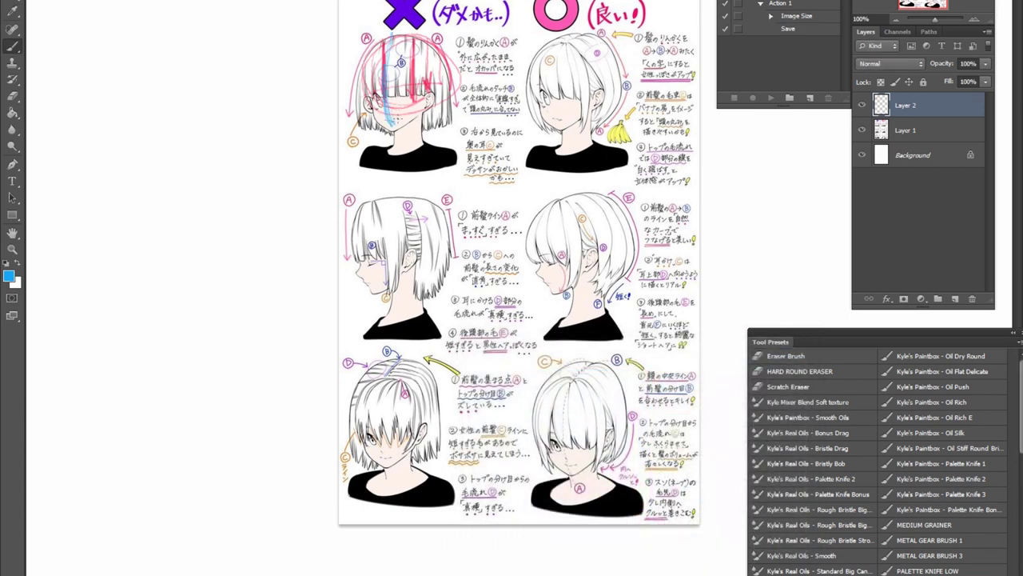
key("ctrl+z")
left_click(385, 87, "alt")
Using red df2e47, paint two thick vertical bars over the top X head's fringe and a boxy outline around the middle X head's hair
left_click(9, 276)
left_click(643, 375)
left_click(601, 382)
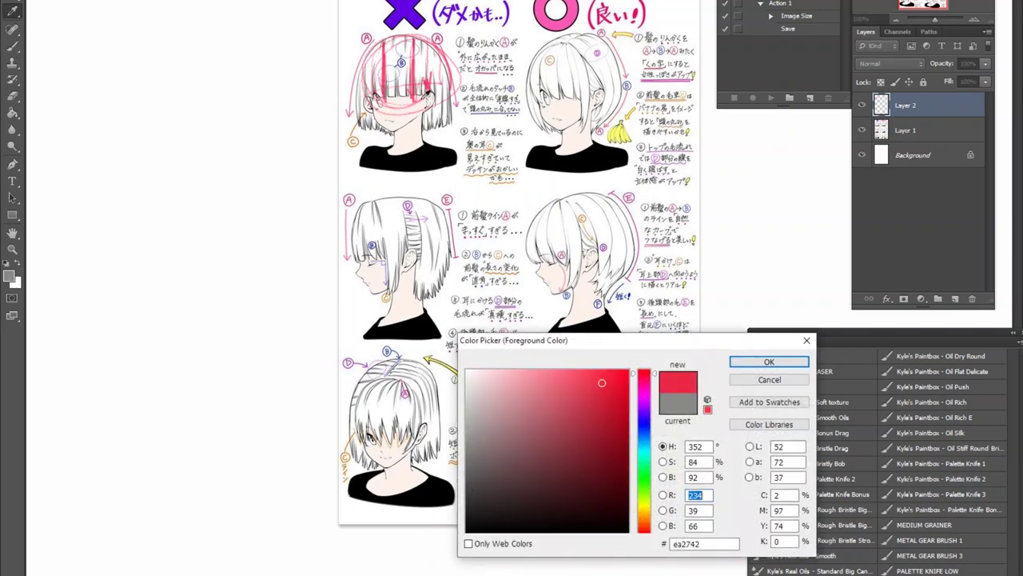
left_click(595, 389)
key("Return")
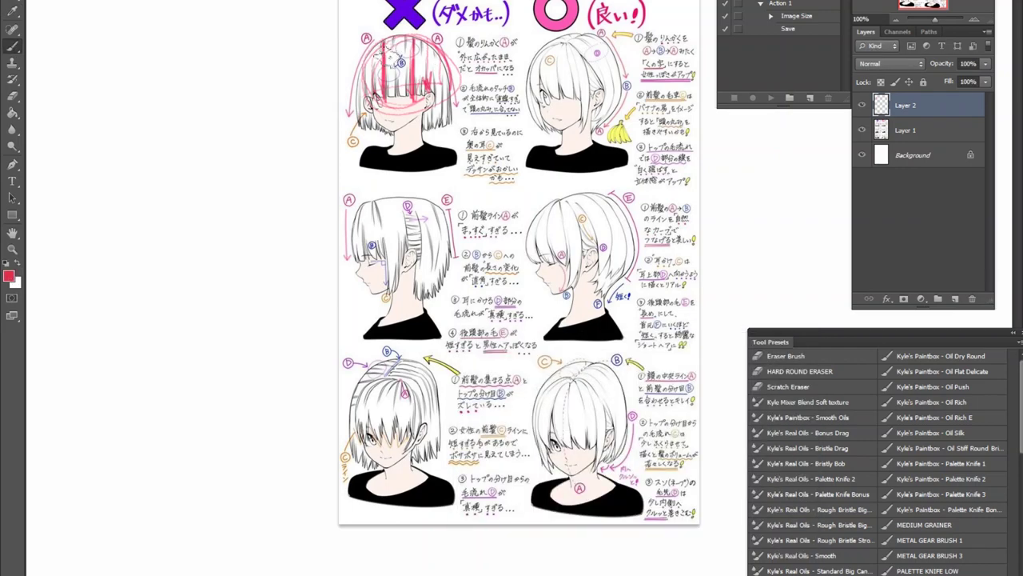
left_click_drag(386, 42, 387, 102)
mouse_move(388, 42)
left_mouse_down()
mouse_move(383, 106)
mouse_move(415, 112)
left_mouse_up()
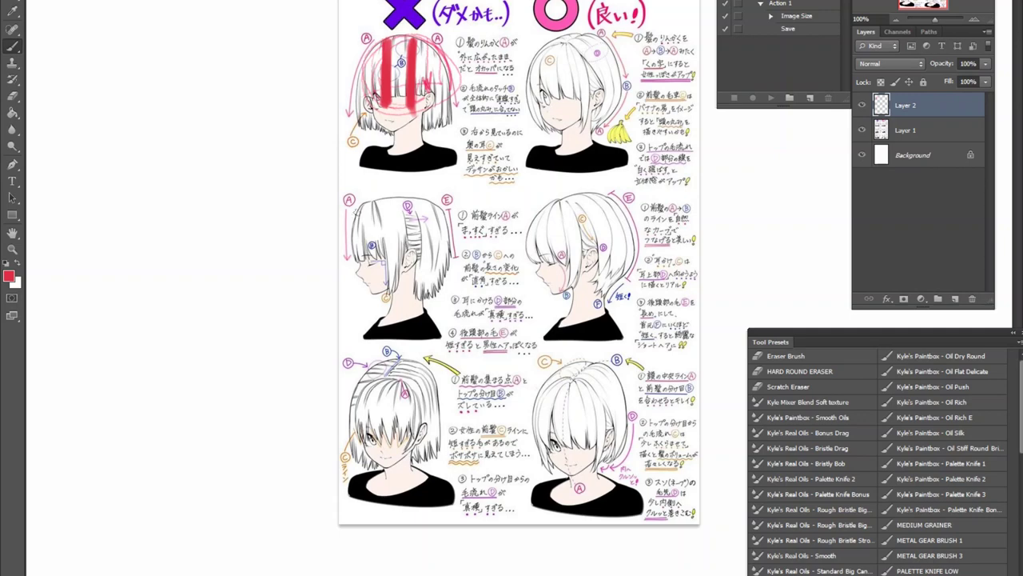
mouse_move(360, 196)
left_mouse_down()
mouse_move(359, 264)
mouse_move(366, 201)
mouse_move(448, 192)
mouse_move(446, 282)
left_mouse_up()
mouse_move(446, 191)
left_mouse_down()
mouse_move(448, 277)
mouse_move(431, 300)
left_mouse_up()
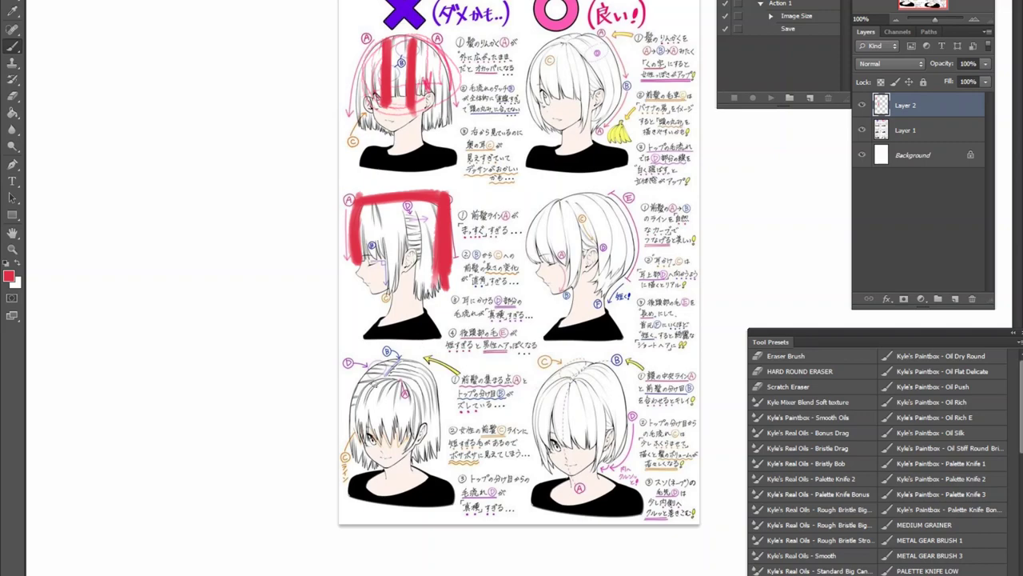
Paint thick red arcs over the bottom X head's crown and along the strands of its fringe
mouse_move(355, 384)
left_mouse_down()
mouse_move(394, 362)
mouse_move(432, 393)
left_mouse_up()
mouse_move(387, 358)
left_mouse_down()
mouse_move(361, 370)
mouse_move(356, 428)
left_mouse_up()
mouse_move(385, 377)
left_mouse_down()
mouse_move(361, 443)
mouse_move(392, 435)
left_mouse_up()
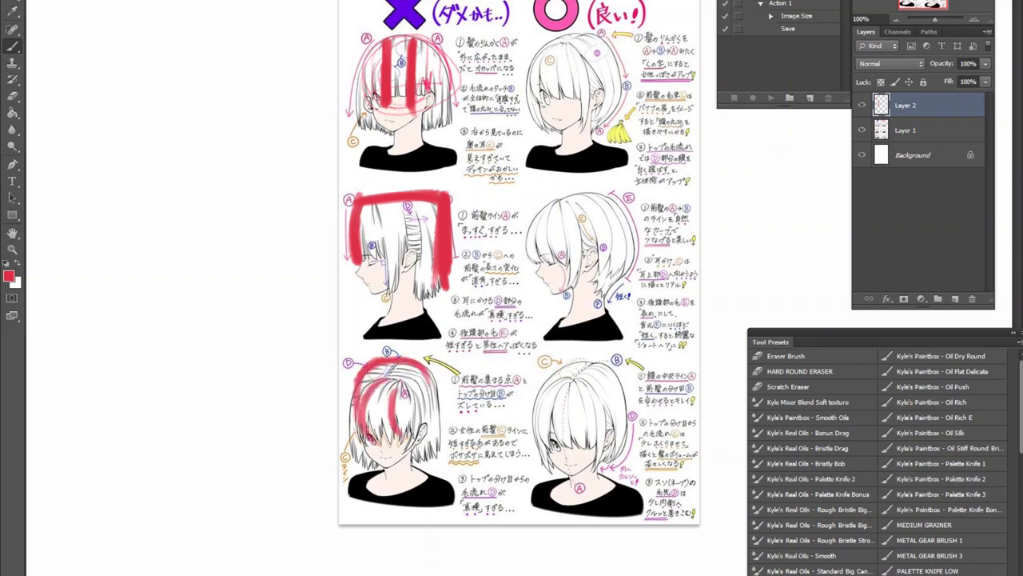
left_click_drag(404, 394, 404, 445)
key("ctrl+z")
mouse_move(400, 395)
left_mouse_down()
mouse_move(425, 412)
mouse_move(407, 397)
mouse_move(414, 443)
left_mouse_up()
mouse_move(384, 382)
left_mouse_down()
mouse_move(366, 434)
mouse_move(353, 423)
mouse_move(356, 480)
left_mouse_up()
key("ctrl+z")
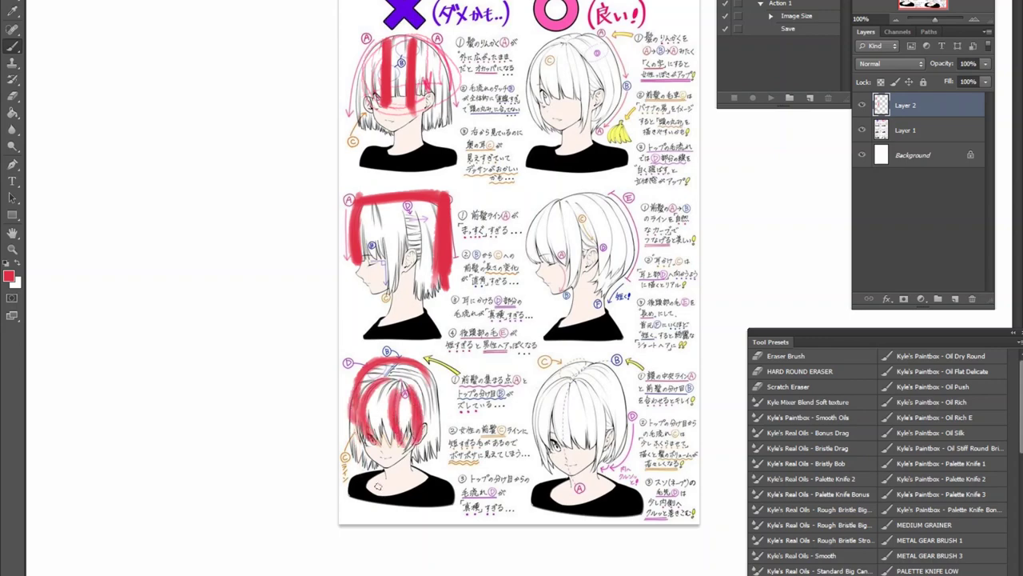
Paint thick red curves down both outer sides of the bottom X head's hair
left_click_drag(346, 390, 360, 455)
left_click_drag(435, 380, 439, 459)
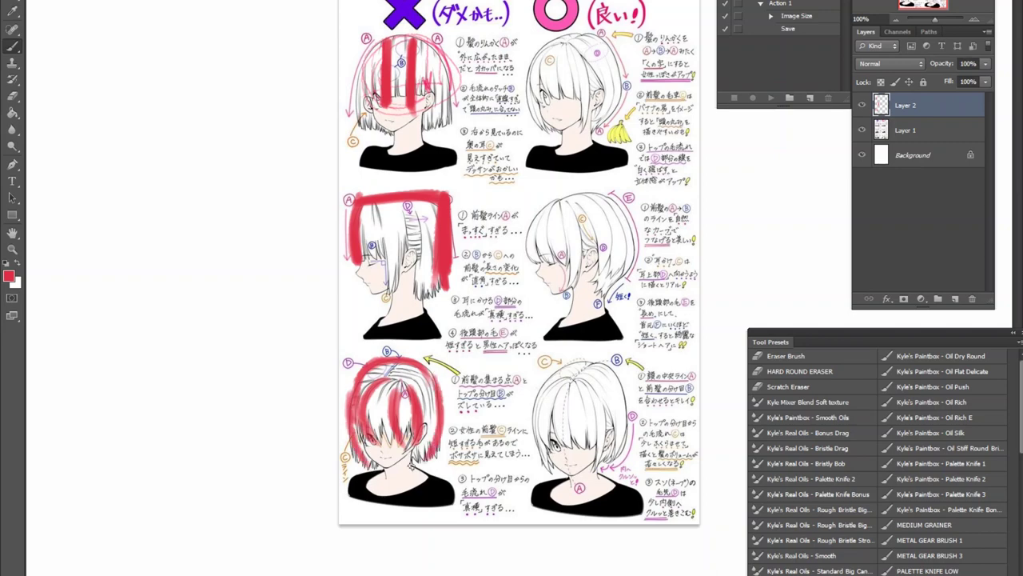
key("ctrl+z")
left_click_drag(434, 378, 413, 457)
On a new layer, paint thick curved cyan strokes along the fringe and both sides of the top O head's hair
left_click(9, 276)
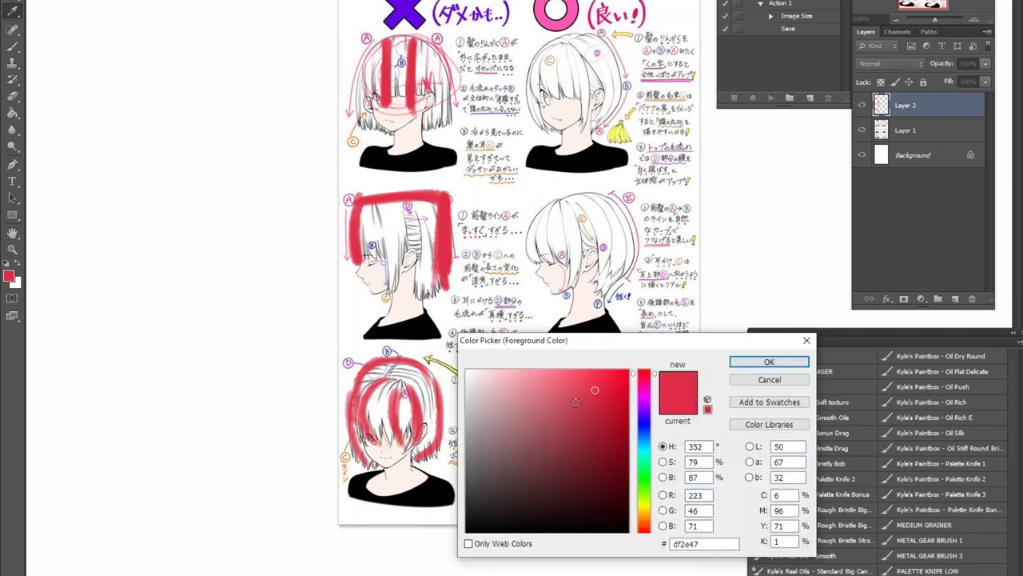
left_click_drag(646, 426, 646, 450)
left_click(769, 361)
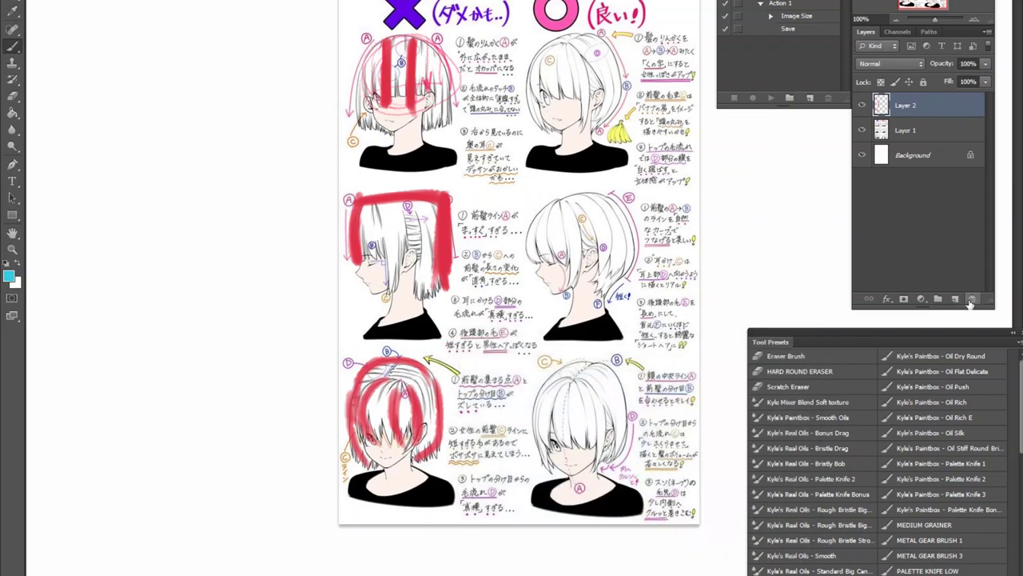
left_click(956, 298)
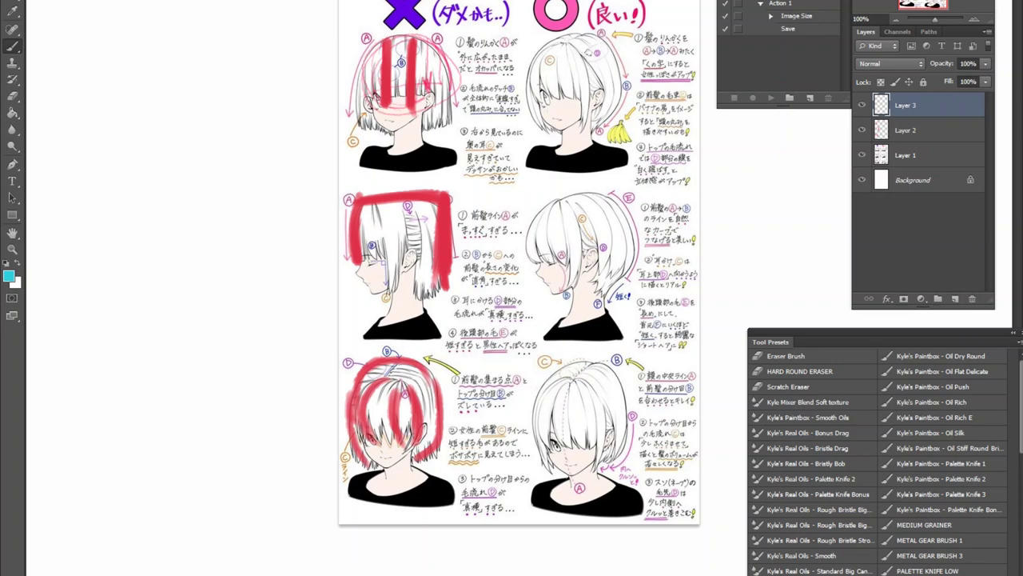
mouse_move(566, 38)
left_mouse_down()
mouse_move(549, 54)
mouse_move(553, 98)
mouse_move(577, 94)
left_mouse_up()
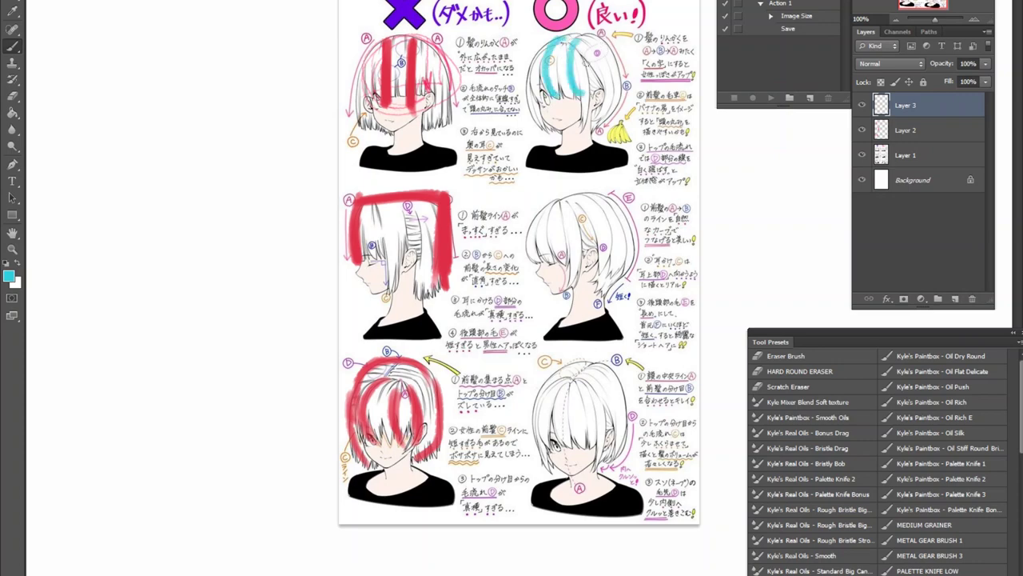
left_click_drag(582, 51, 581, 125)
mouse_move(540, 51)
left_mouse_down()
mouse_move(532, 82)
mouse_move(544, 127)
left_mouse_up()
left_click_drag(534, 80, 553, 125)
mouse_move(593, 38)
left_mouse_down()
mouse_move(596, 113)
mouse_move(620, 57)
mouse_move(601, 123)
mouse_move(617, 50)
mouse_move(620, 89)
mouse_move(608, 124)
left_mouse_up()
key("ctrl+z")
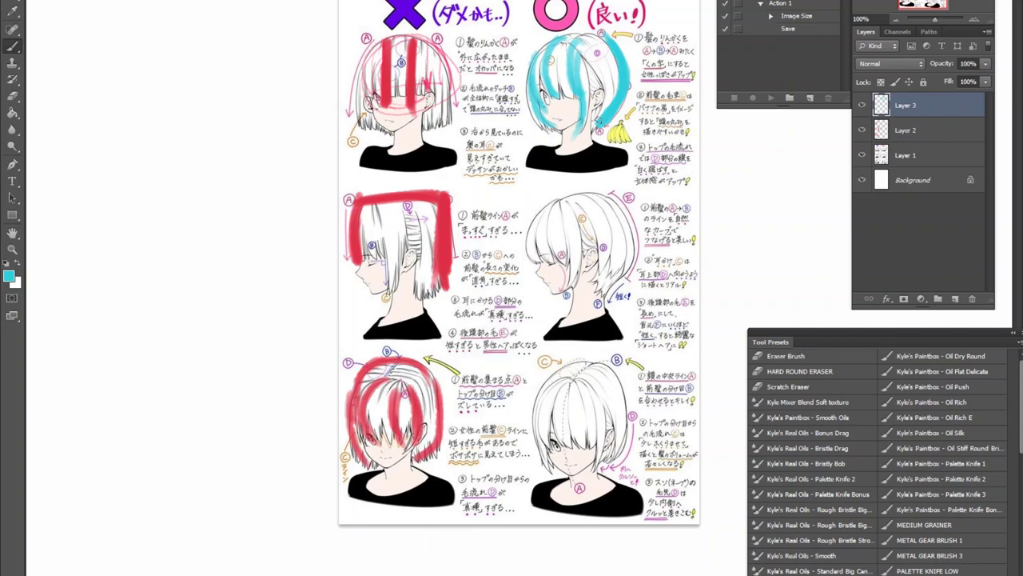
mouse_move(630, 200)
left_mouse_down()
mouse_move(624, 268)
mouse_move(632, 230)
mouse_move(611, 178)
left_mouse_up()
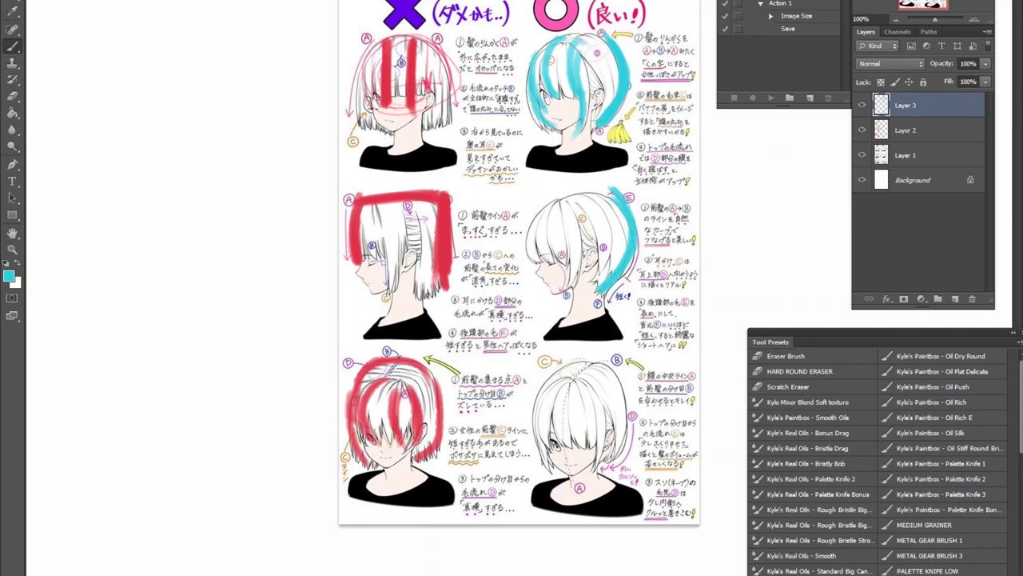
key("ctrl+z")
mouse_move(455, 24)
left_mouse_down()
mouse_move(432, 45)
mouse_move(465, 31)
mouse_move(431, 70)
left_mouse_up()
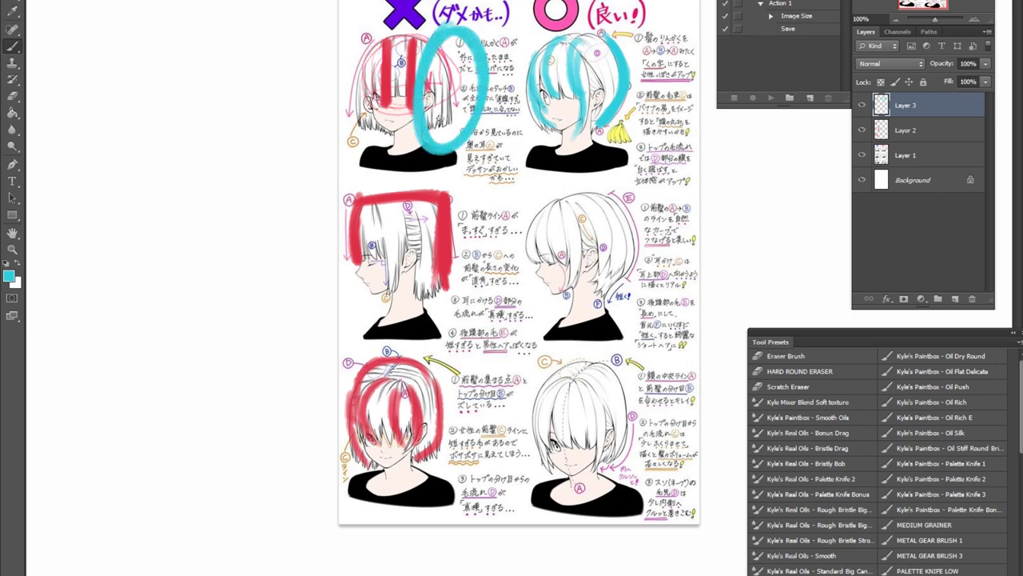
key("ctrl+z")
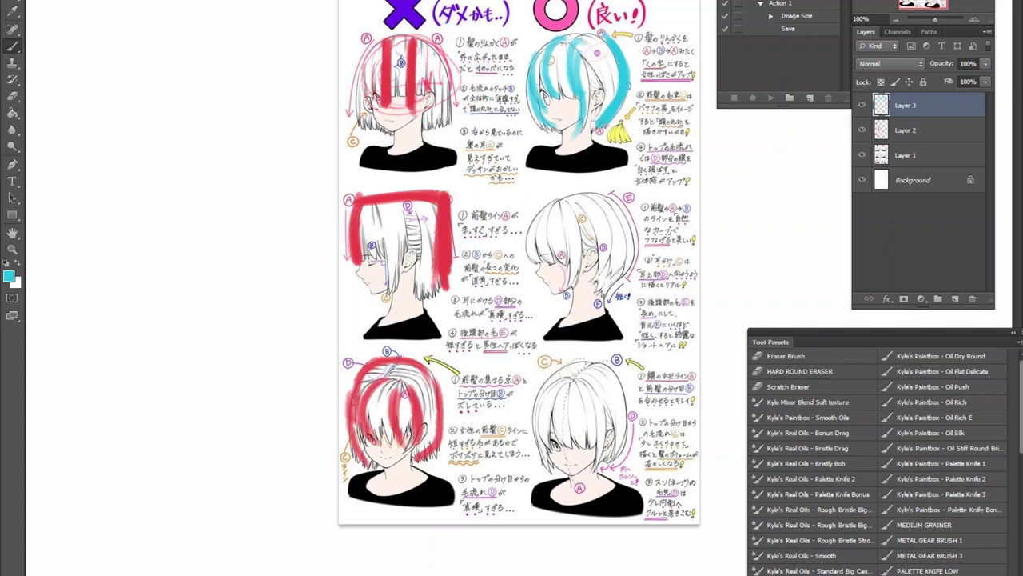
Paint a cyan arrowhead at the top O head's nape, plus a curved arrow behind and strokes along the fringe of the middle O head
mouse_move(599, 96)
left_mouse_down()
mouse_move(601, 134)
mouse_move(627, 116)
left_mouse_up()
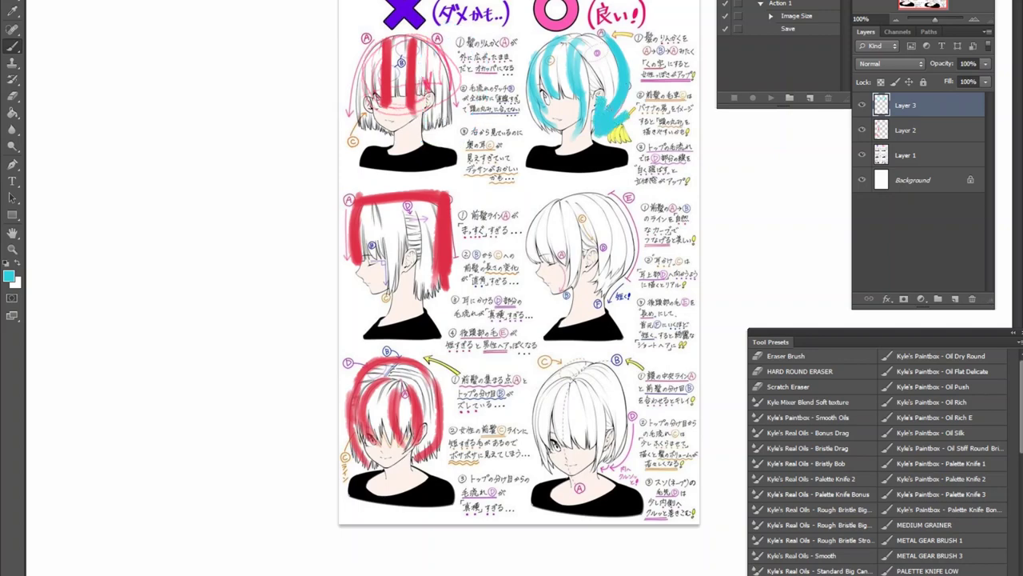
mouse_move(628, 209)
left_mouse_down()
mouse_move(616, 276)
mouse_move(603, 269)
mouse_move(593, 297)
left_mouse_up()
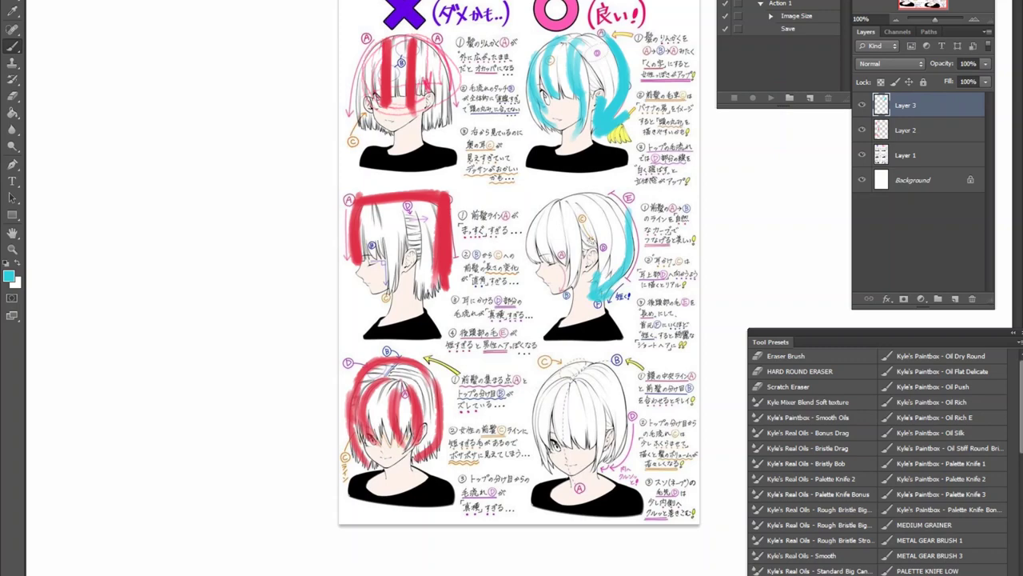
mouse_move(566, 200)
left_mouse_down()
mouse_move(534, 246)
mouse_move(537, 256)
mouse_move(570, 249)
mouse_move(564, 315)
left_mouse_up()
Paint curved cyan strokes down the sides, crown and fringe of the bottom O head's hair
left_click_drag(547, 382, 552, 487)
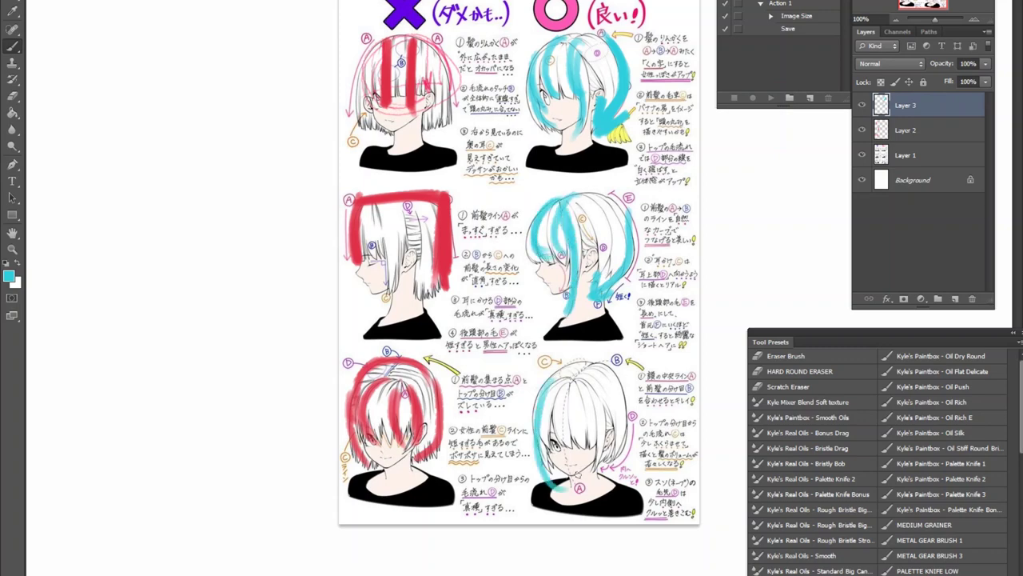
left_click_drag(580, 371, 591, 486)
mouse_move(609, 362)
left_mouse_down()
mouse_move(620, 465)
mouse_move(600, 400)
mouse_move(558, 440)
left_mouse_up()
left_click_drag(579, 382, 579, 441)
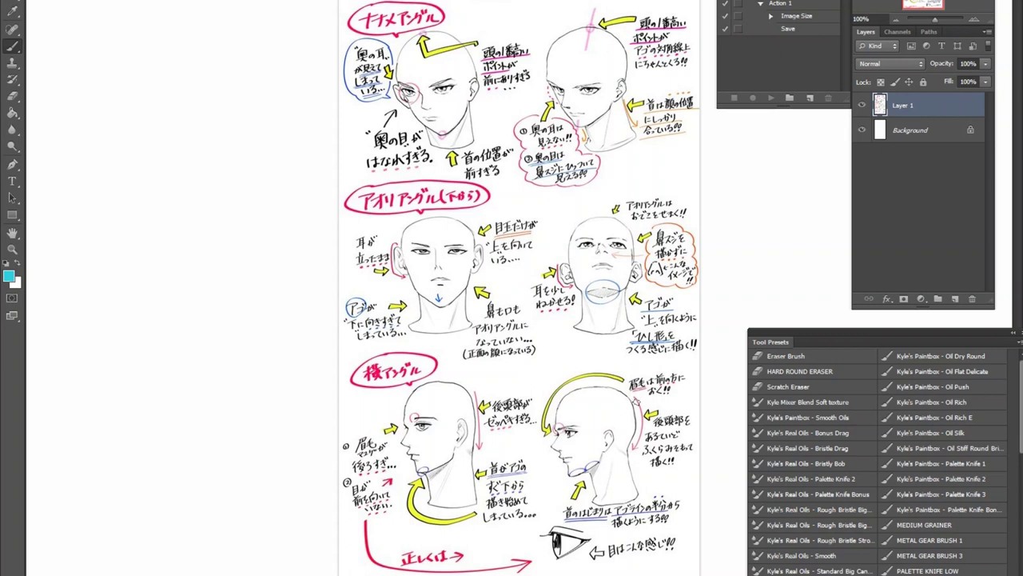
On a new layer of the head-angle sheet, mark the left three-quarter head's crown and chin with cyan dots
left_click(955, 298)
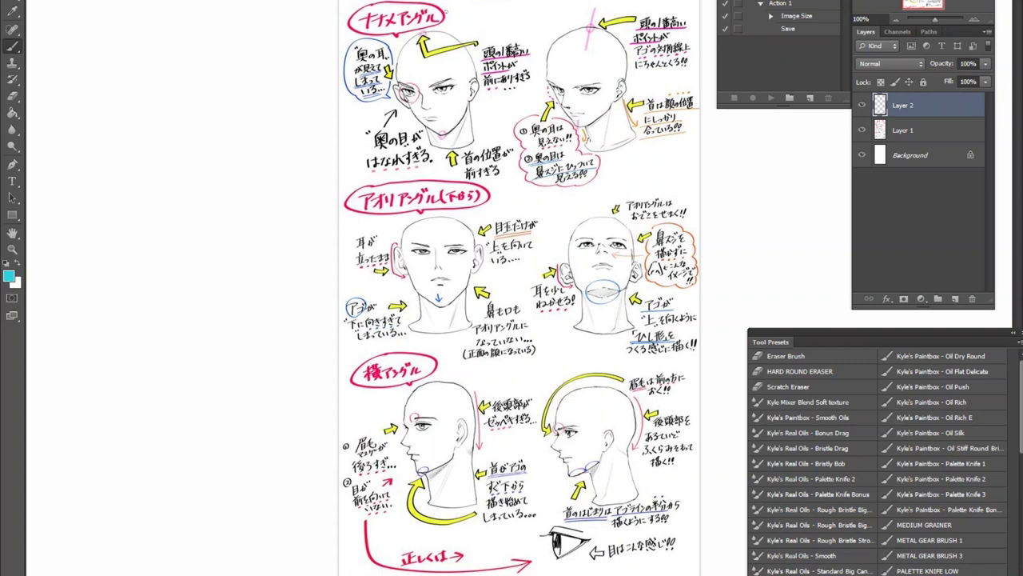
left_click_drag(423, 39, 423, 32)
key("ctrl+z")
left_click_drag(423, 31, 426, 34)
left_click(442, 132)
left_click_drag(424, 36, 452, 156)
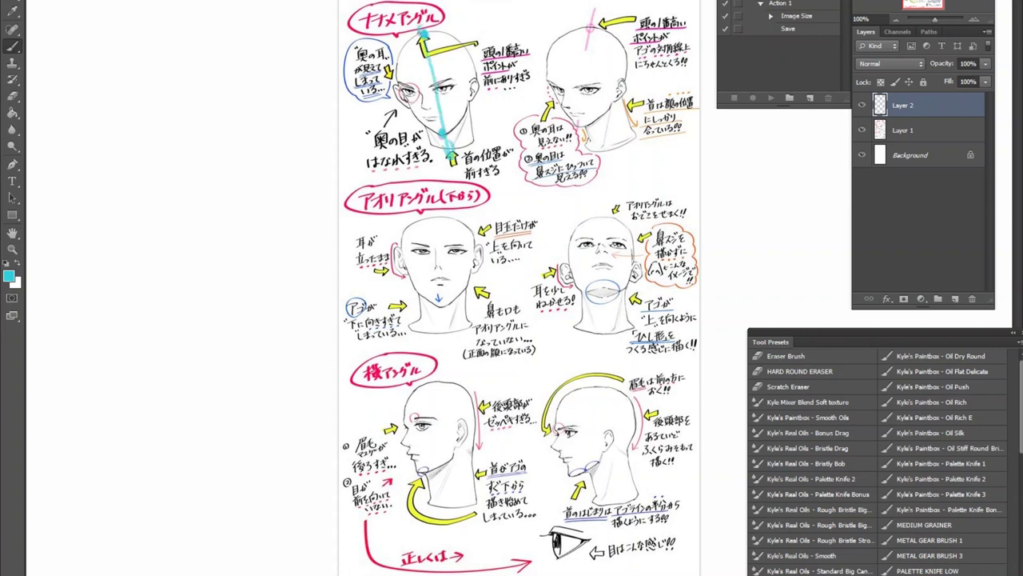
left_click_drag(424, 34, 418, 8)
key("ctrl+alt+z")
key("ctrl+alt+z")
key("ctrl+alt+z")
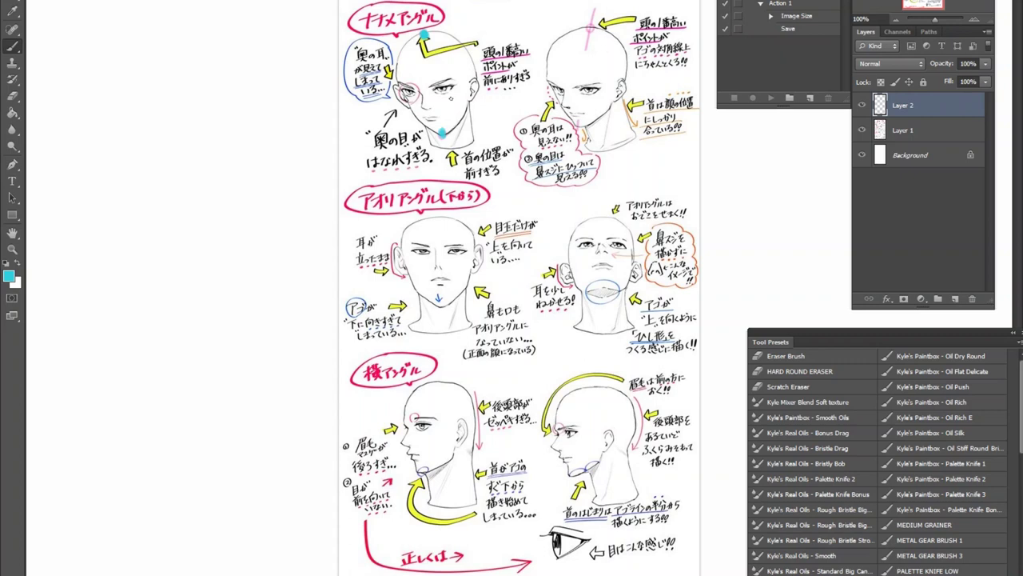
Paint a broken cyan centre line from crown to chin on the left three-quarter head, with a short stroke along the jaw
left_click_drag(440, 134, 471, 128)
key("ctrl+z")
left_click(445, 131, "shift")
key("ctrl+z")
left_click_drag(437, 104, 444, 130)
left_click_drag(428, 56, 432, 67)
Paint a cyan dashed vertical from the right three-quarter head's crown, a curved centre line down the face and a chin mark
left_click_drag(592, 28, 601, 130)
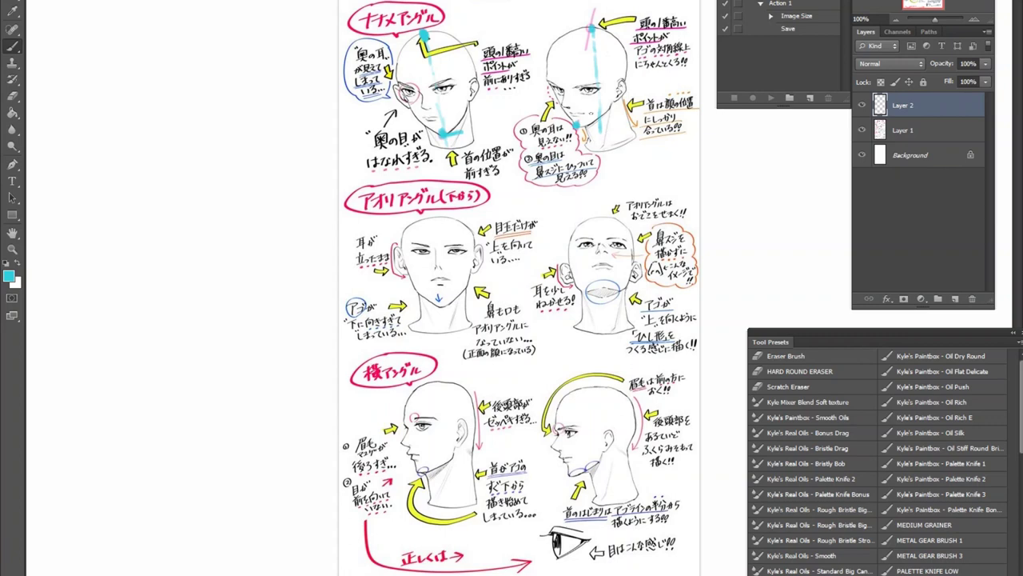
left_click_drag(590, 42, 592, 90)
left_click_drag(580, 120, 579, 112)
mouse_move(447, 195)
left_mouse_down()
mouse_move(365, 254)
mouse_move(484, 336)
left_mouse_up()
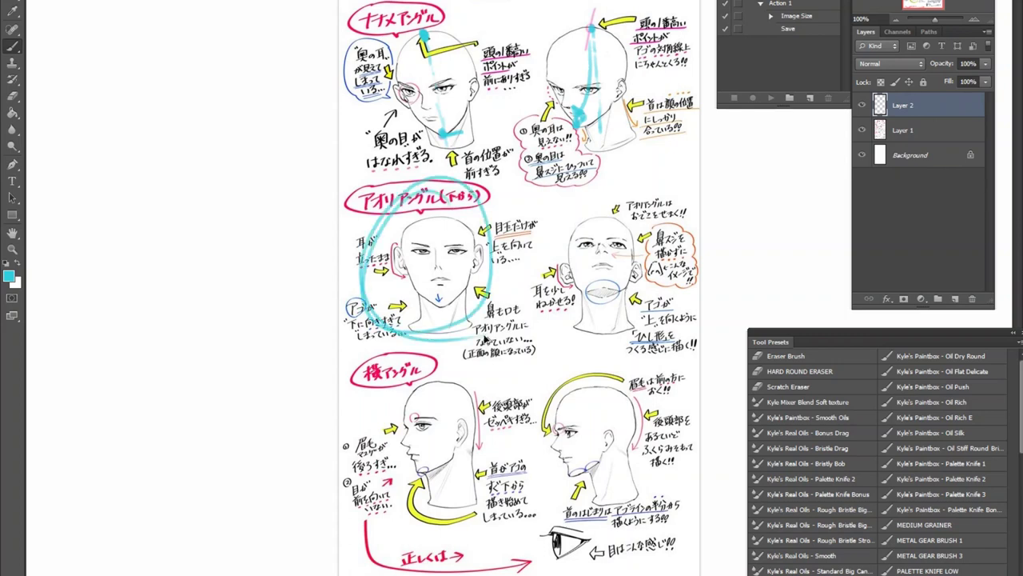
key("ctrl+z")
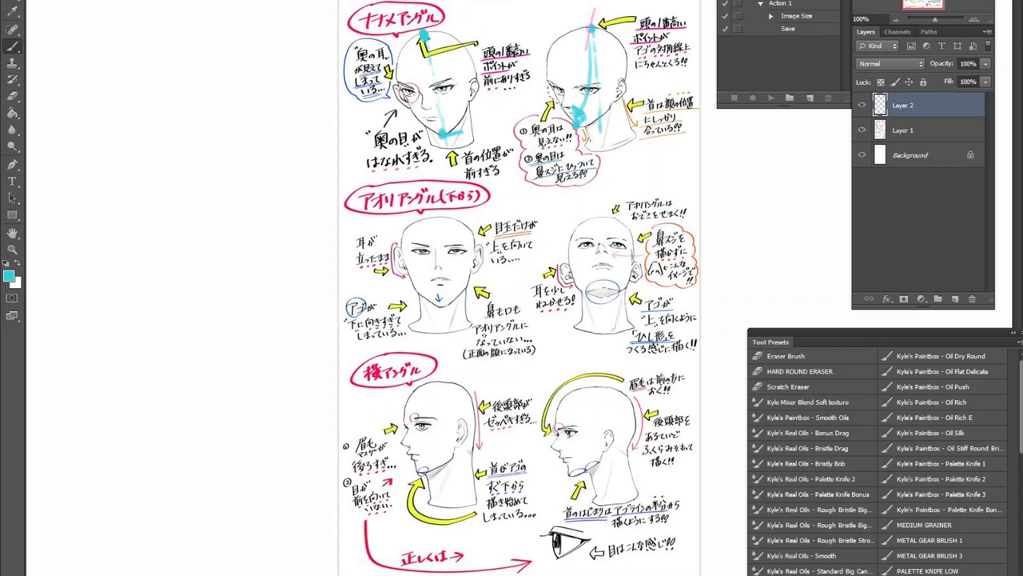
mouse_move(462, 286)
left_mouse_down()
mouse_move(484, 314)
mouse_move(402, 312)
mouse_move(401, 347)
left_mouse_up()
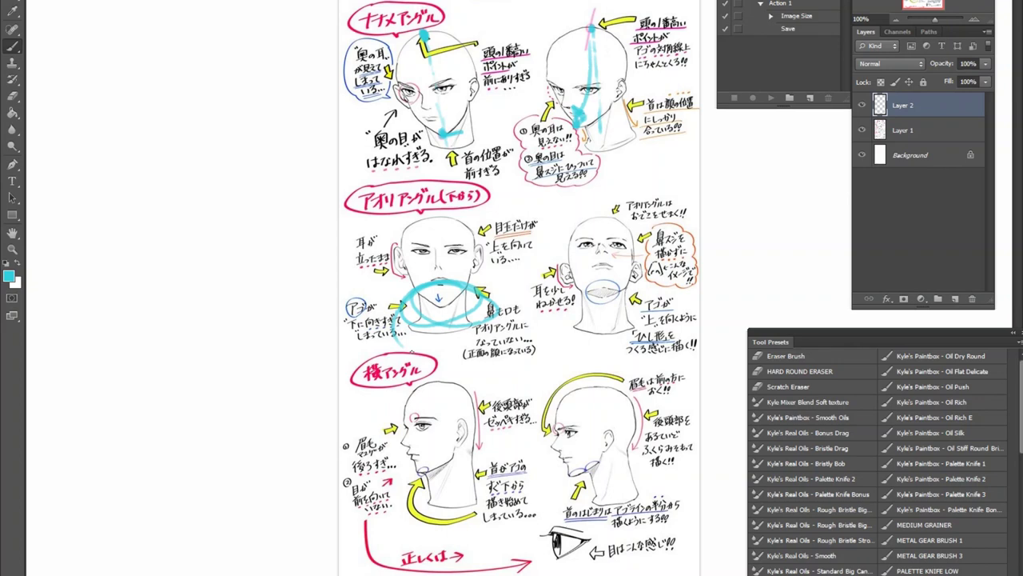
key("ctrl+z")
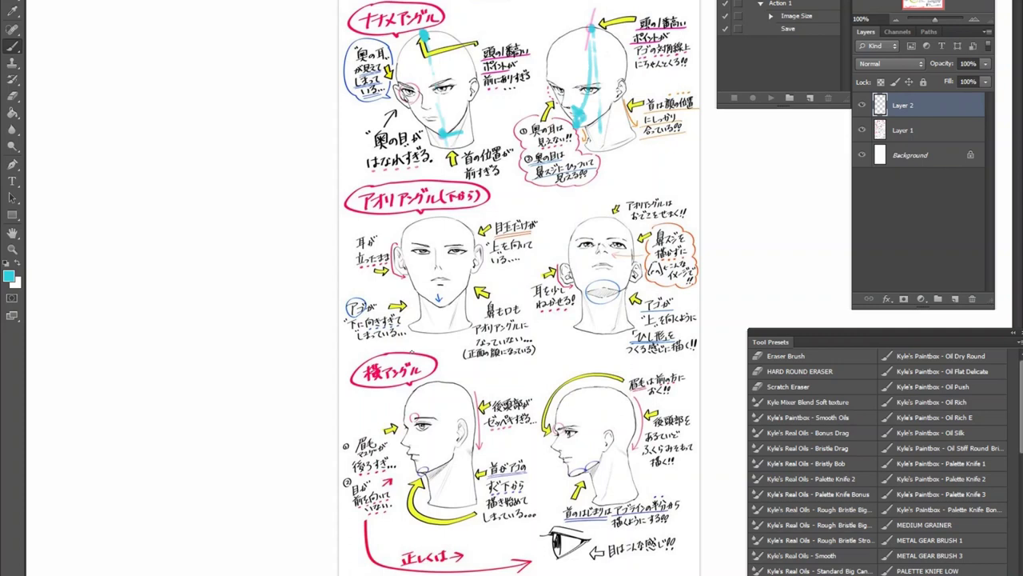
Paint a cyan line across the left low-angle head's brows and thick strokes down over both ears
mouse_move(413, 250)
left_mouse_down()
mouse_move(405, 265)
mouse_move(412, 251)
mouse_move(406, 264)
mouse_move(461, 241)
mouse_move(478, 246)
mouse_move(412, 246)
mouse_move(462, 242)
mouse_move(476, 249)
mouse_move(470, 268)
left_mouse_up()
key("ctrl+z")
left_click_drag(405, 266, 411, 289)
left_click_drag(476, 266, 472, 288)
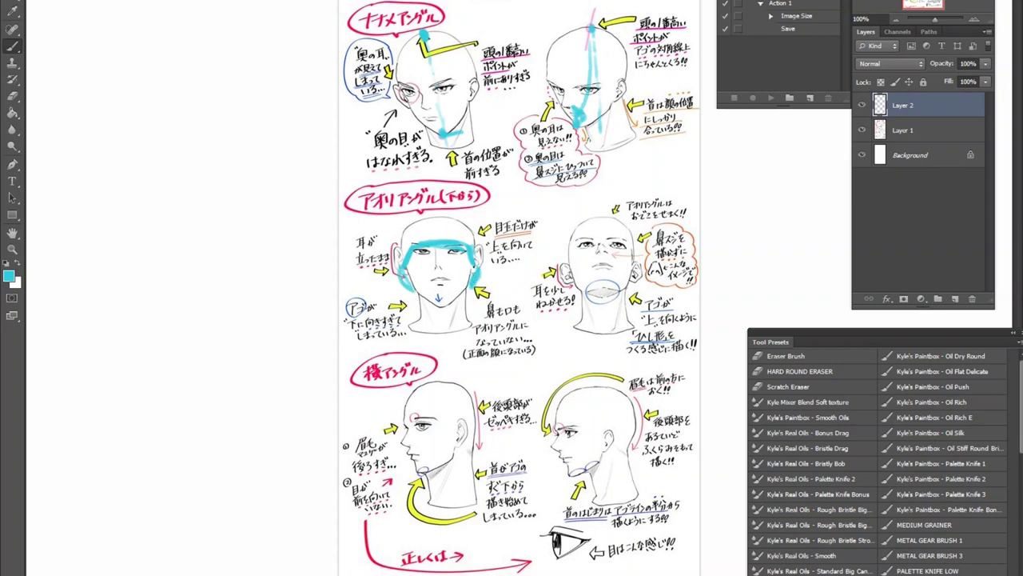
Highlight the right low-angle head's brow line, ears, under-chin area, nose, mouth and forehead with cyan strokes
mouse_move(600, 222)
left_mouse_down()
mouse_move(557, 243)
mouse_move(564, 280)
mouse_move(645, 264)
mouse_move(588, 224)
left_mouse_up()
key("ctrl+z")
mouse_move(569, 261)
left_mouse_down()
mouse_move(569, 288)
mouse_move(577, 240)
mouse_move(630, 241)
mouse_move(646, 277)
left_mouse_up()
mouse_move(582, 294)
left_mouse_down()
mouse_move(605, 288)
mouse_move(585, 291)
mouse_move(601, 298)
mouse_move(603, 321)
left_mouse_up()
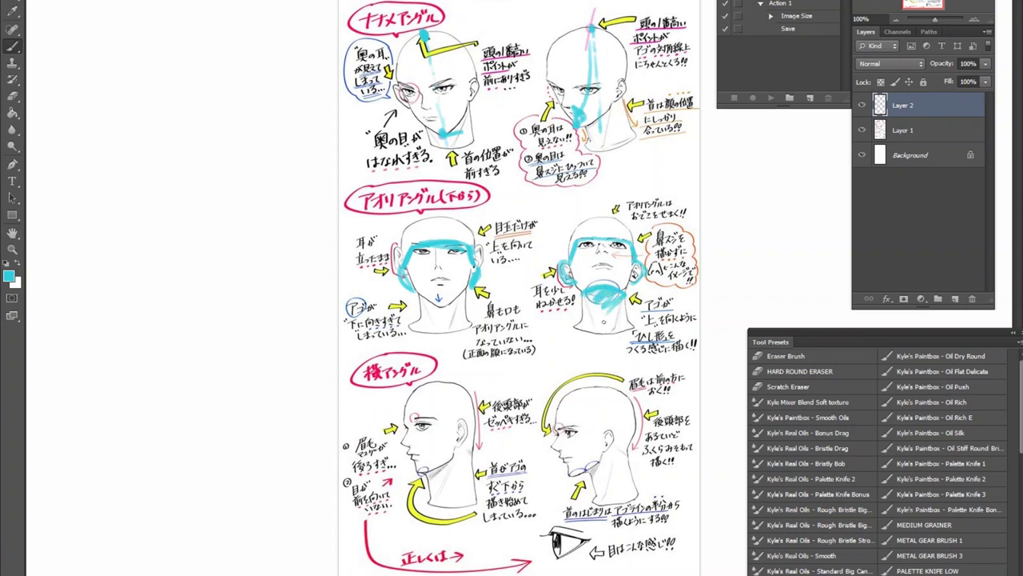
mouse_move(598, 254)
left_mouse_down()
mouse_move(607, 248)
mouse_move(594, 264)
mouse_move(609, 266)
mouse_move(597, 264)
left_mouse_up()
left_click_drag(581, 231, 619, 229)
Paint cyan strokes under the left side-view head's chin and down its neck, behind the skull and over the eyebrow
mouse_move(419, 471)
left_mouse_down()
mouse_move(444, 482)
mouse_move(419, 472)
mouse_move(442, 470)
mouse_move(448, 503)
left_mouse_up()
mouse_move(478, 451)
left_mouse_down()
mouse_move(483, 505)
mouse_move(489, 422)
mouse_move(472, 389)
mouse_move(490, 442)
mouse_move(466, 383)
left_mouse_up()
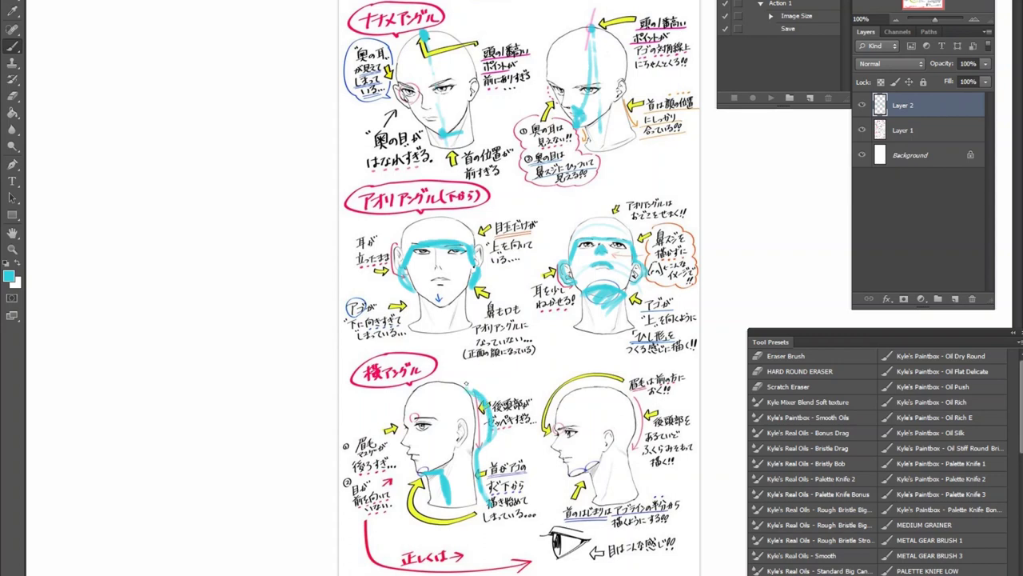
mouse_move(571, 366)
left_mouse_down()
mouse_move(560, 356)
mouse_move(534, 395)
left_mouse_up()
key("ctrl+z")
mouse_move(427, 406)
left_mouse_down()
mouse_move(451, 428)
mouse_move(437, 390)
left_mouse_up()
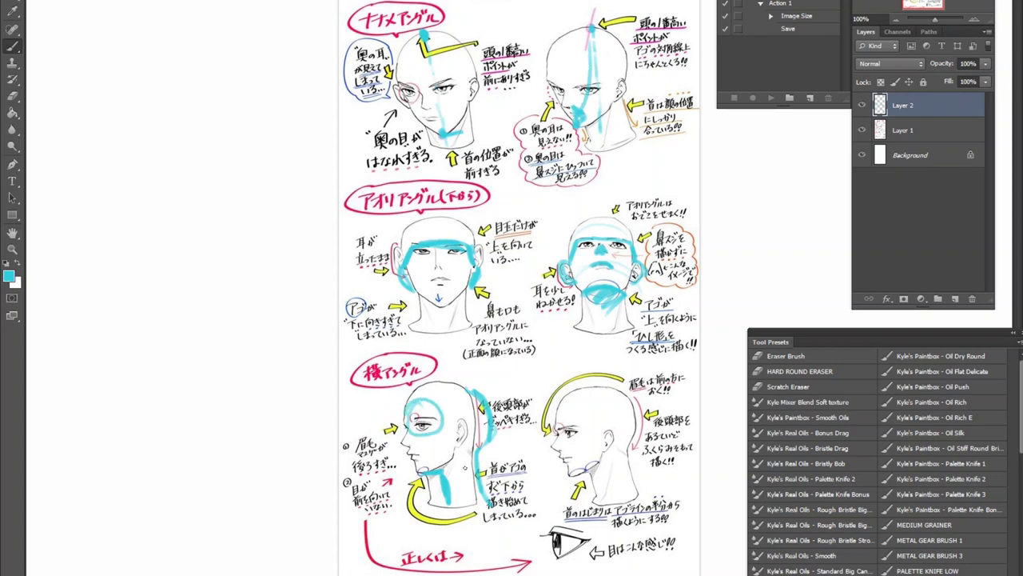
key("ctrl+z")
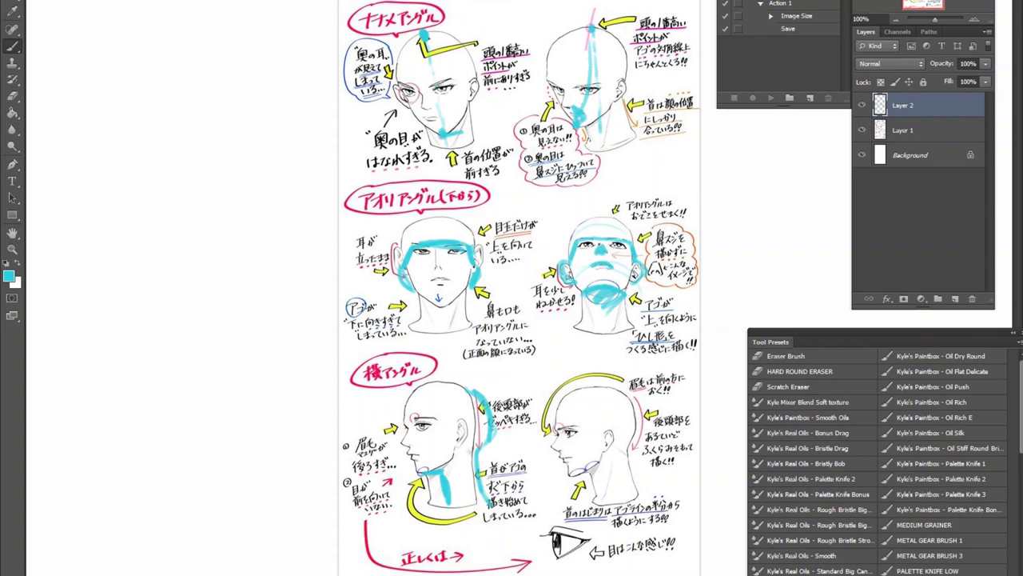
left_click_drag(410, 423, 424, 419)
mouse_move(593, 389)
left_mouse_down()
mouse_move(560, 470)
mouse_move(596, 391)
left_mouse_up()
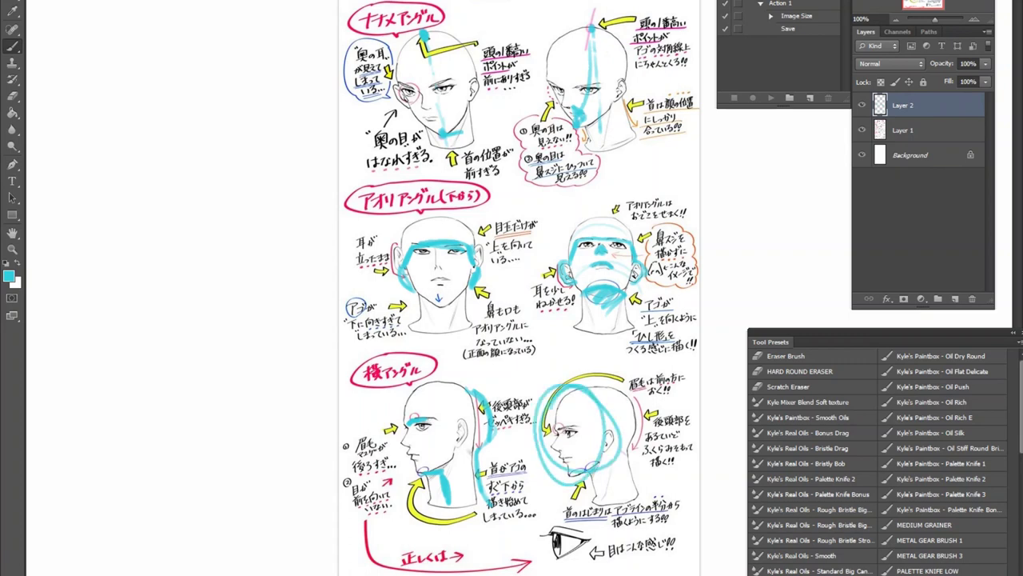
key("ctrl+z")
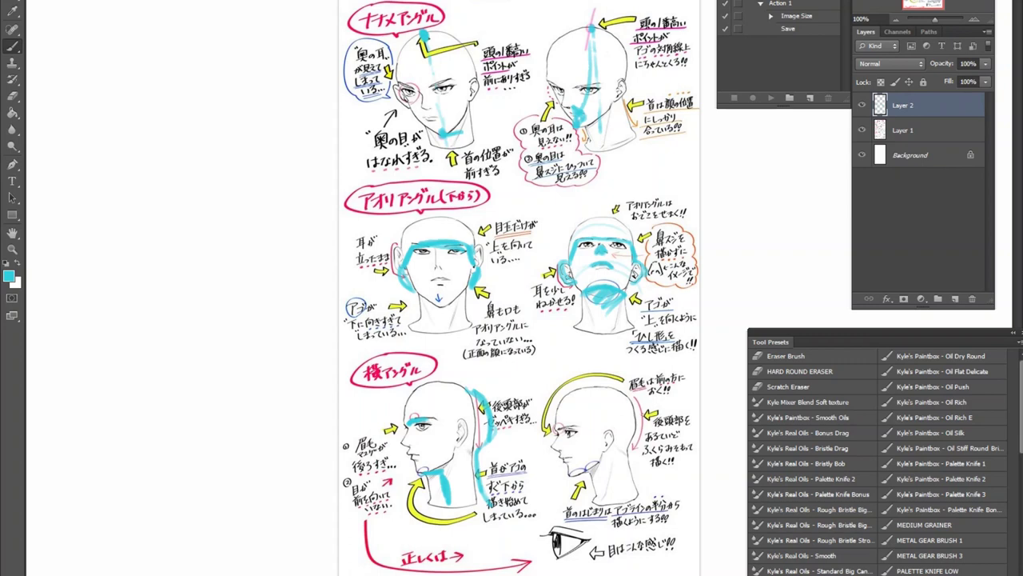
mouse_move(603, 460)
left_mouse_down()
mouse_move(559, 460)
mouse_move(612, 474)
mouse_move(568, 449)
mouse_move(565, 486)
left_mouse_up()
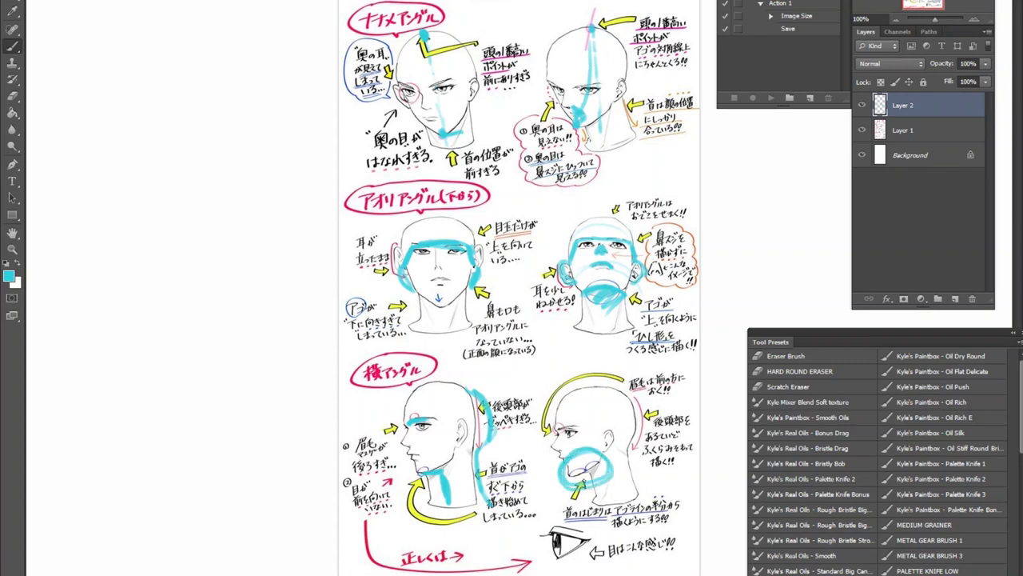
key("ctrl+z")
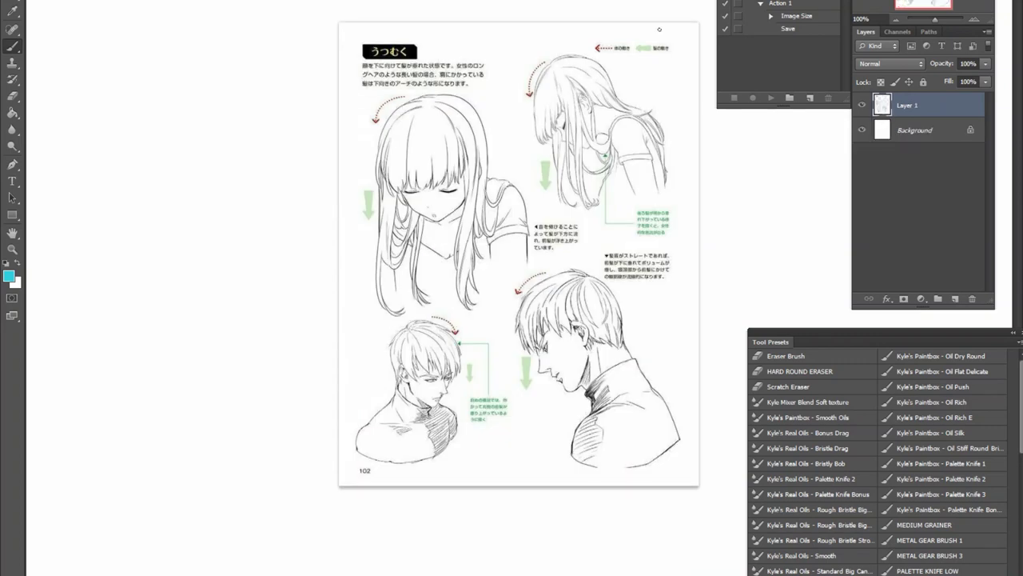
On a new layer of the bowed-head sheet, paint cyan downward arrows beside the long-haired girl and strokes along the boys' falling fringes
left_click(953, 298)
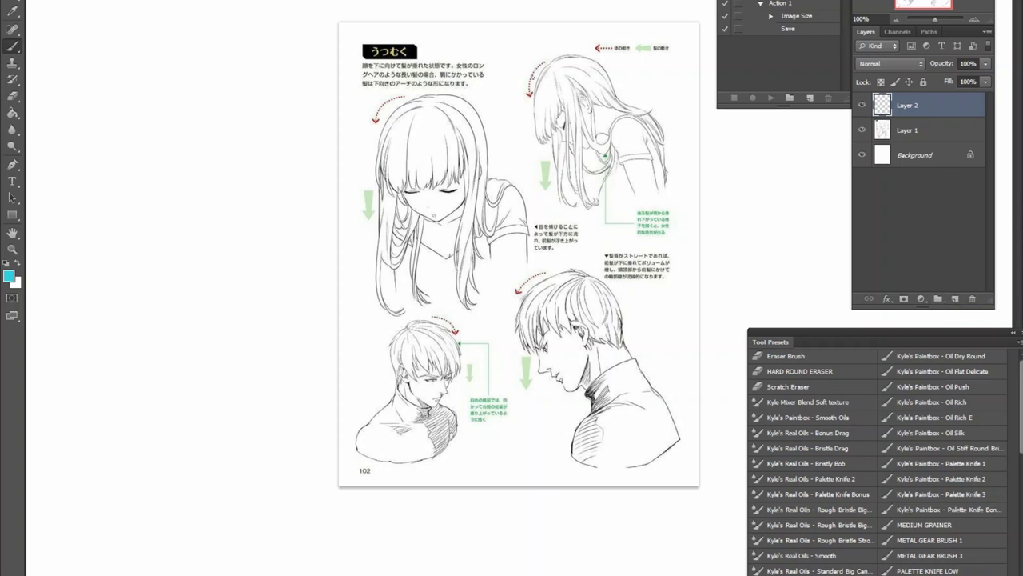
mouse_move(351, 161)
left_mouse_down()
mouse_move(354, 252)
mouse_move(366, 259)
mouse_move(370, 244)
left_mouse_up()
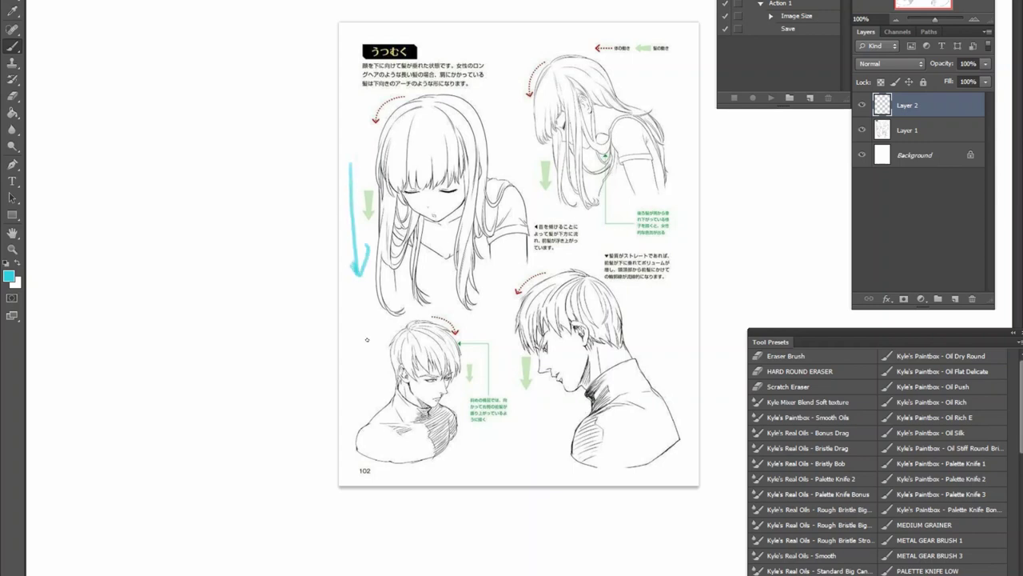
mouse_move(393, 108)
left_mouse_down()
mouse_move(380, 191)
mouse_move(377, 144)
mouse_move(386, 204)
mouse_move(387, 189)
left_mouse_up()
mouse_move(439, 320)
left_mouse_down()
mouse_move(458, 334)
mouse_move(459, 374)
left_mouse_up()
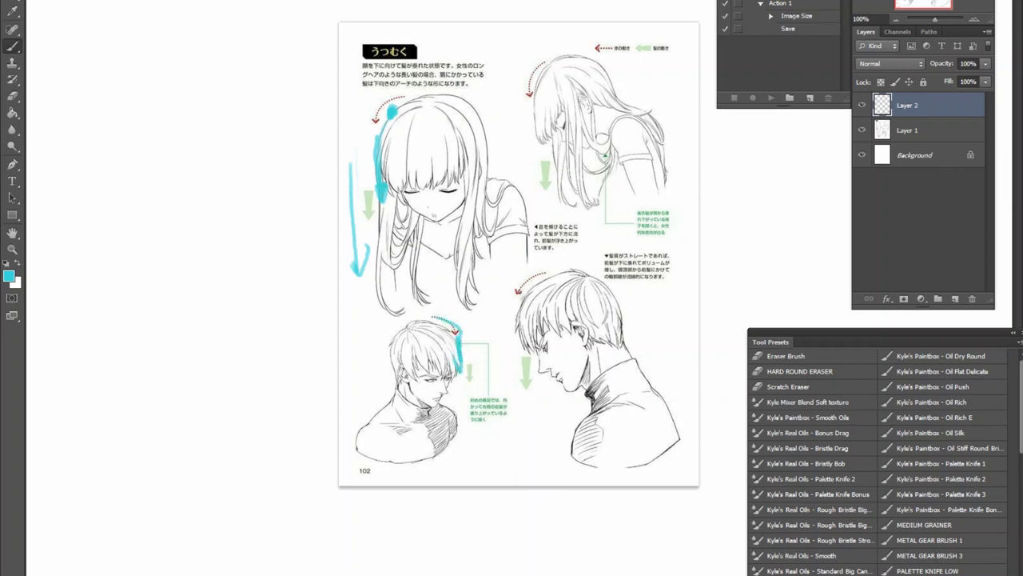
mouse_move(517, 296)
left_mouse_down()
mouse_move(516, 355)
mouse_move(521, 335)
left_mouse_up()
left_click_drag(395, 116, 394, 112)
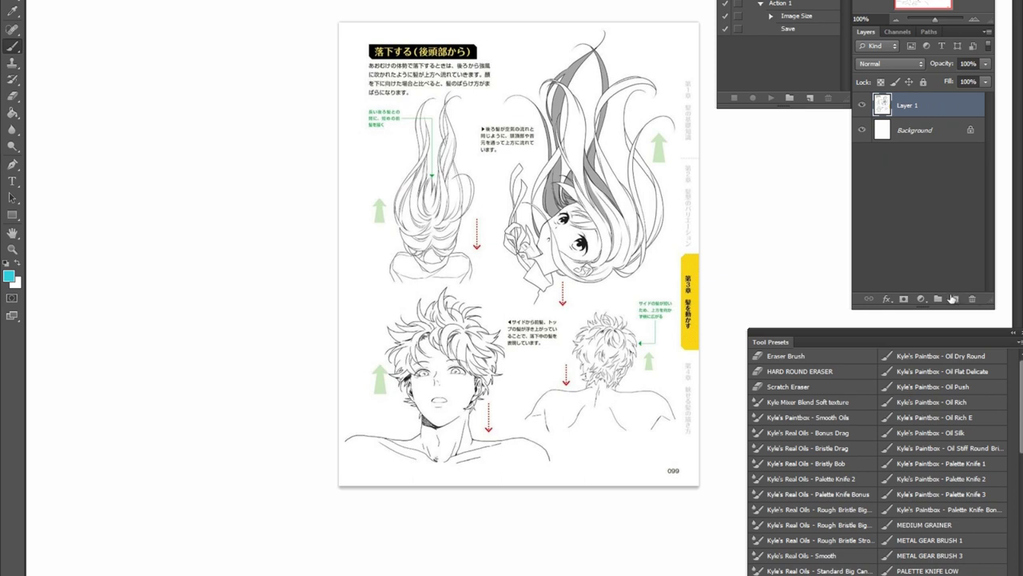
On a new layer of the falling-hair sheet, paint a cyan down arrow and upward arrows along the back-view figure's hair
left_click(953, 299)
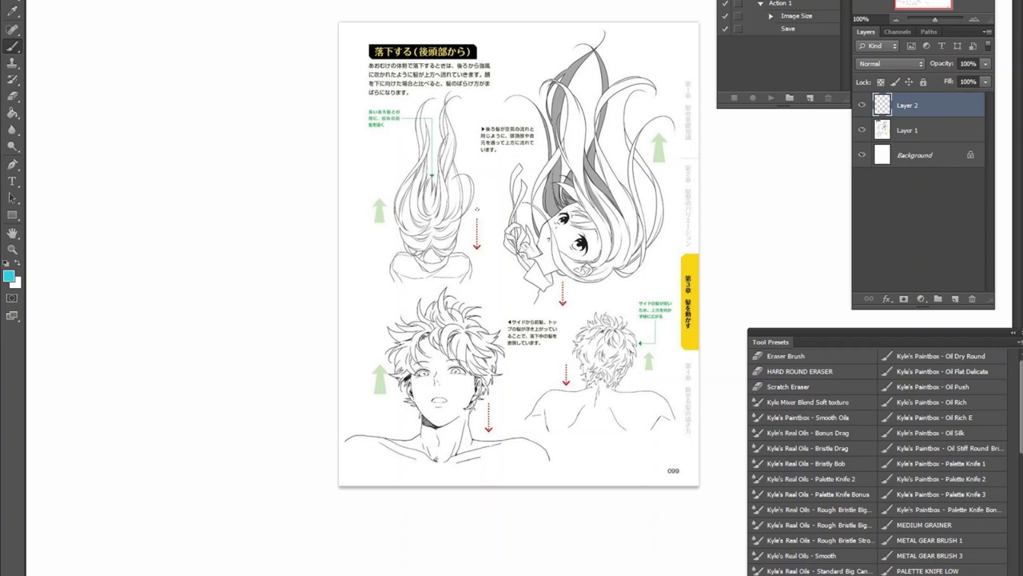
mouse_move(476, 209)
left_mouse_down()
mouse_move(475, 279)
mouse_move(483, 276)
mouse_move(401, 173)
mouse_move(415, 80)
mouse_move(425, 104)
left_mouse_up()
mouse_move(442, 240)
left_mouse_down()
mouse_move(440, 94)
mouse_move(463, 109)
left_mouse_up()
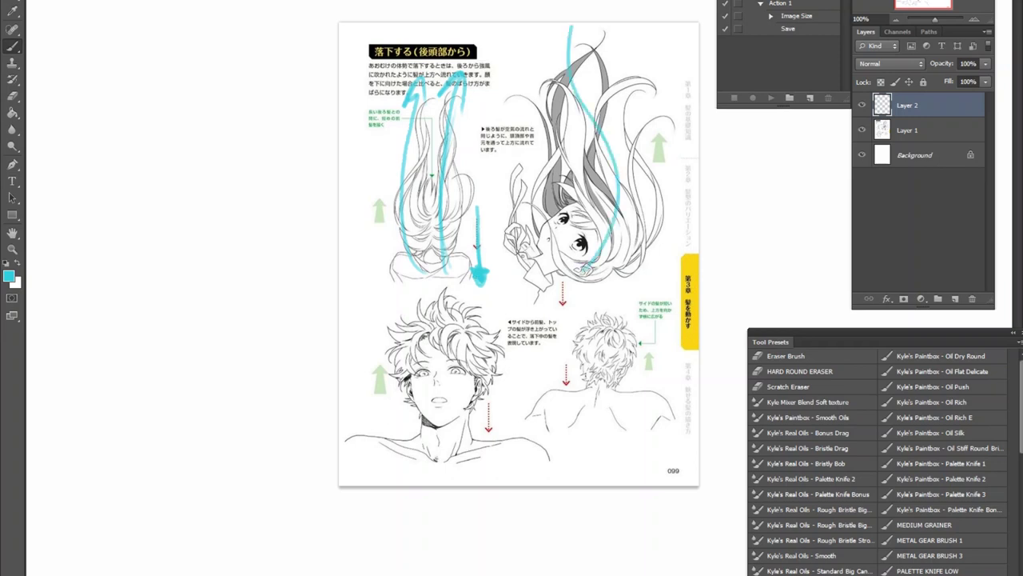
Paint long curved cyan arrows flowing upward through the falling girl's hair, with arrowheads above the hair tips
mouse_move(611, 262)
left_mouse_down()
mouse_move(638, 28)
mouse_move(628, 48)
left_mouse_up()
left_click_drag(640, 28, 644, 47)
left_click_drag(563, 24, 555, 58)
mouse_move(570, 24)
left_mouse_down()
mouse_move(577, 128)
mouse_move(559, 55)
left_mouse_up()
mouse_move(558, 54)
left_mouse_down()
mouse_move(582, 53)
mouse_move(573, 63)
left_mouse_up()
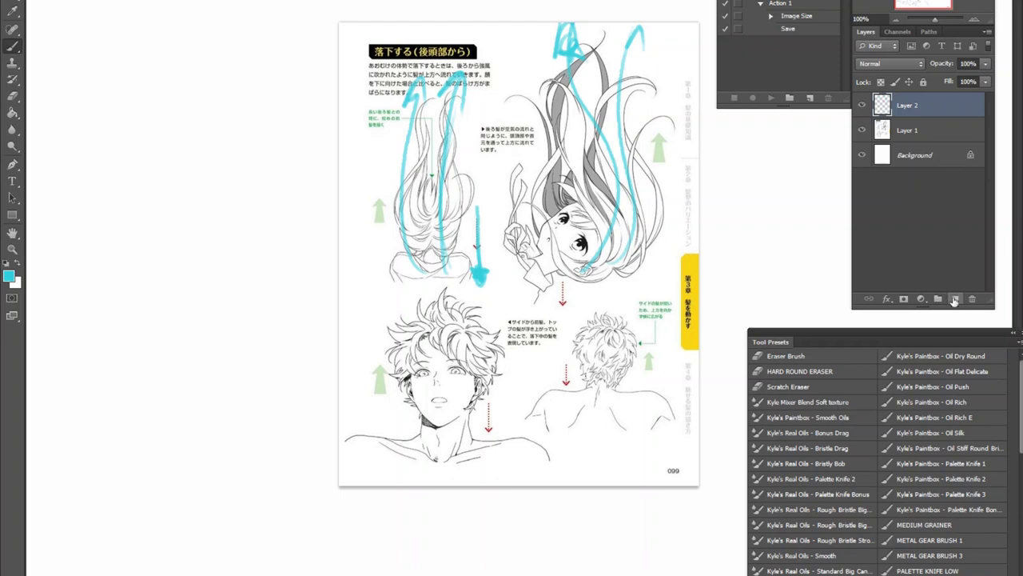
Add a new layer and set the foreground colour to a pinkish red
left_click(955, 298)
left_click(9, 276)
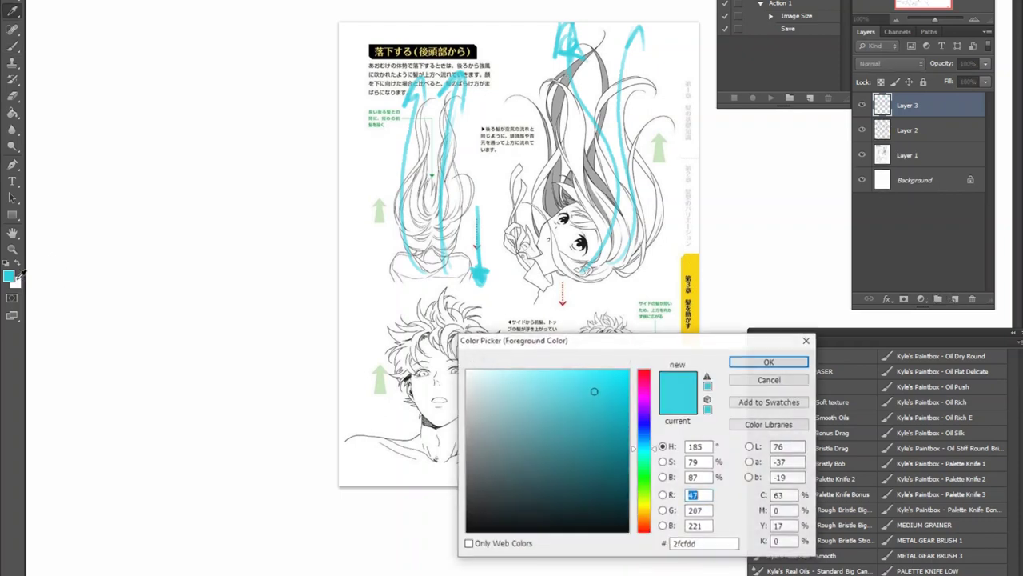
left_click(682, 375)
left_click(792, 362)
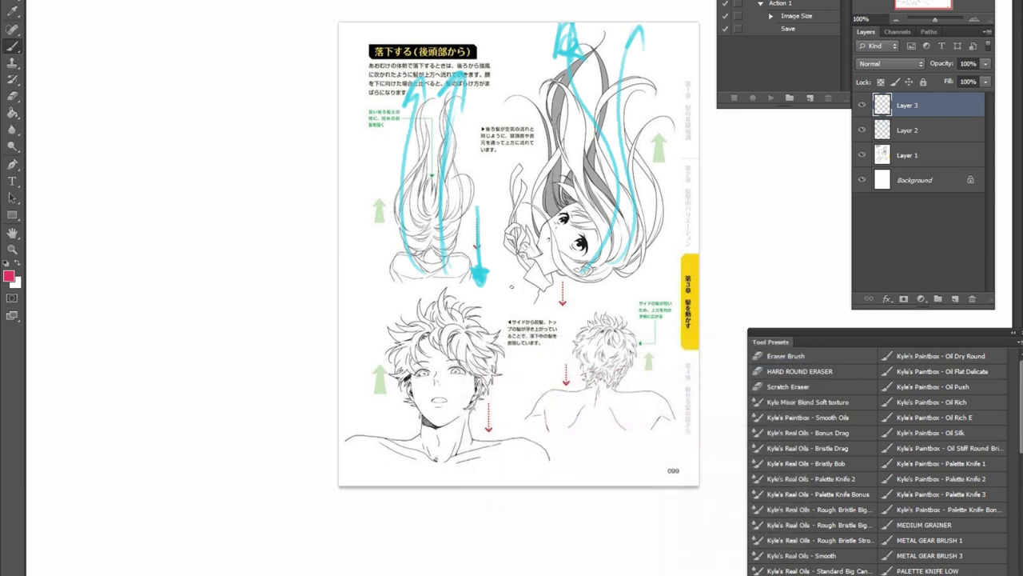
Paint pinkish-red down and up arrows beside the front-view curly-haired boy and curved strokes following his lifted hair
left_click_drag(499, 387, 500, 426)
mouse_move(381, 377)
left_mouse_down()
mouse_move(379, 336)
mouse_move(385, 342)
left_mouse_up()
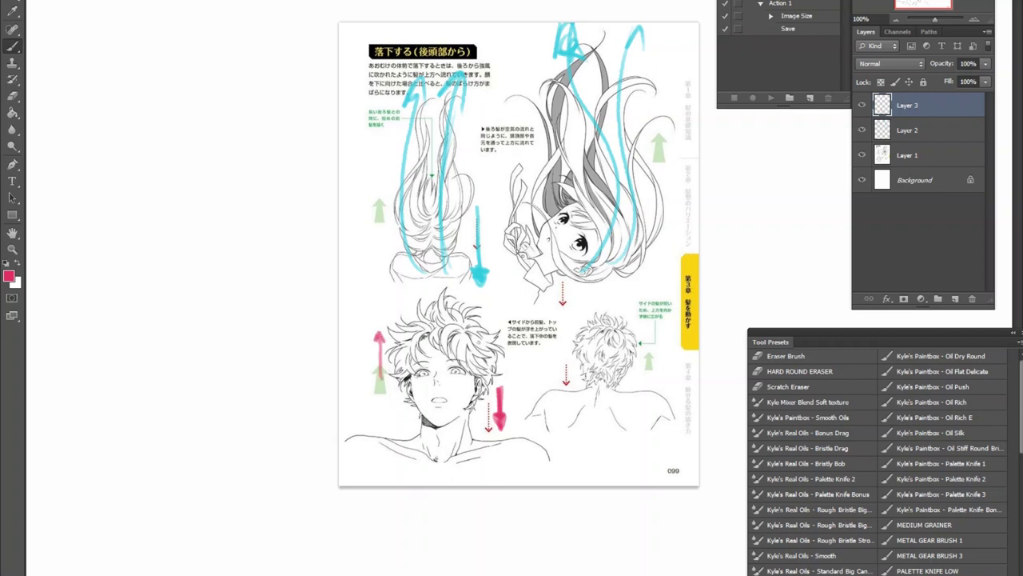
mouse_move(380, 383)
left_mouse_down()
mouse_move(386, 307)
mouse_move(509, 330)
left_mouse_up()
left_click_drag(409, 347, 390, 382)
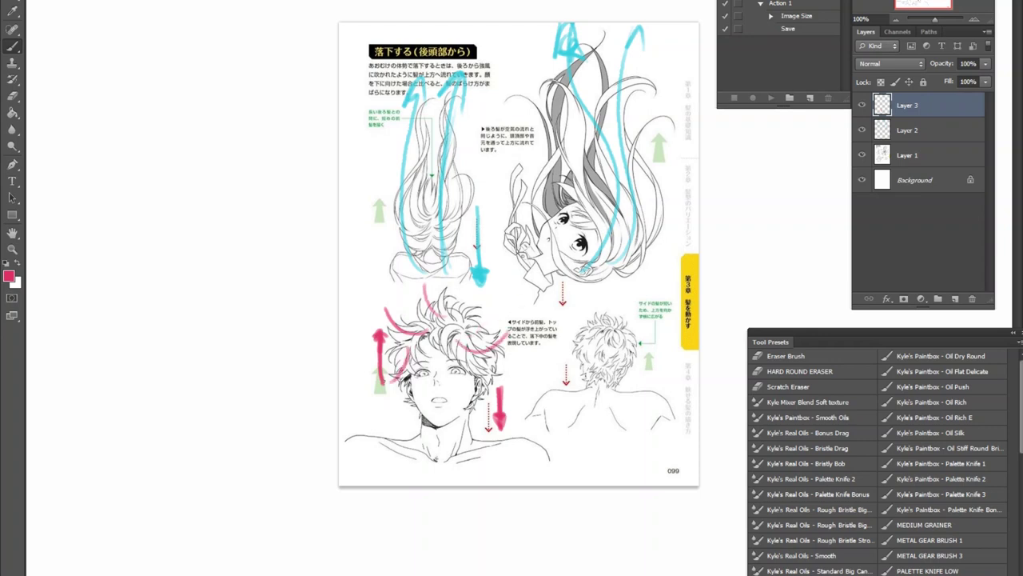